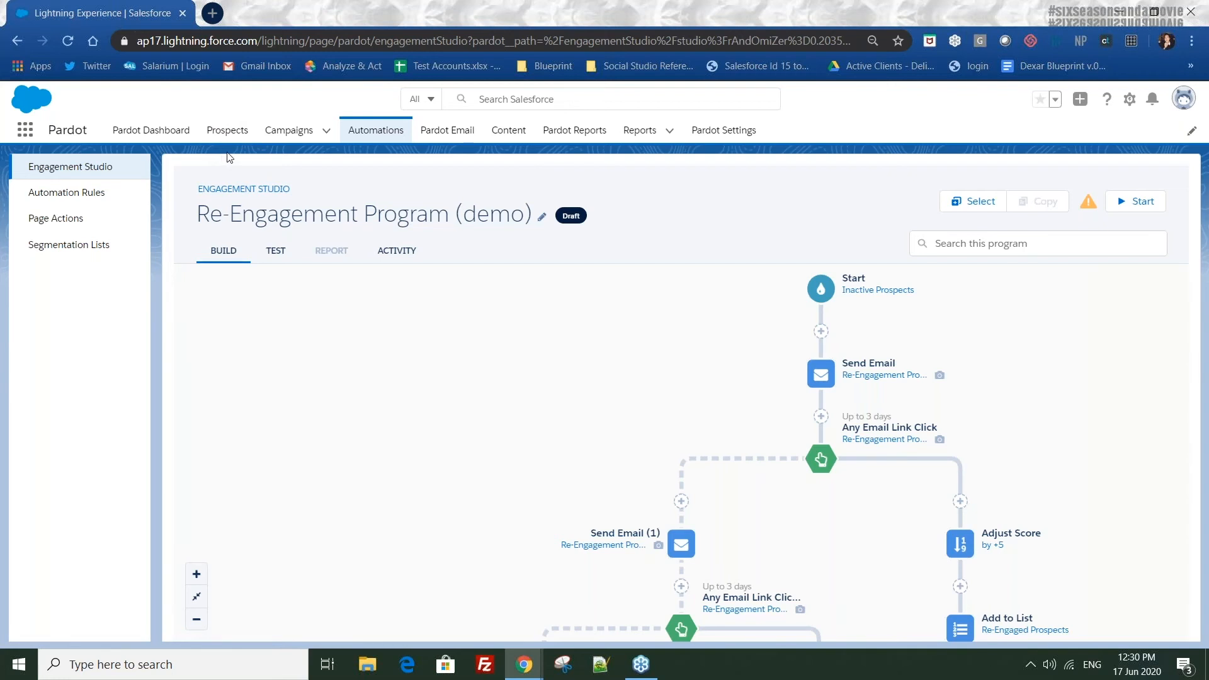
Open the automation rule "Prospects with No Action in the Last 30 Days" and review its rules and actions
left_click(91, 195)
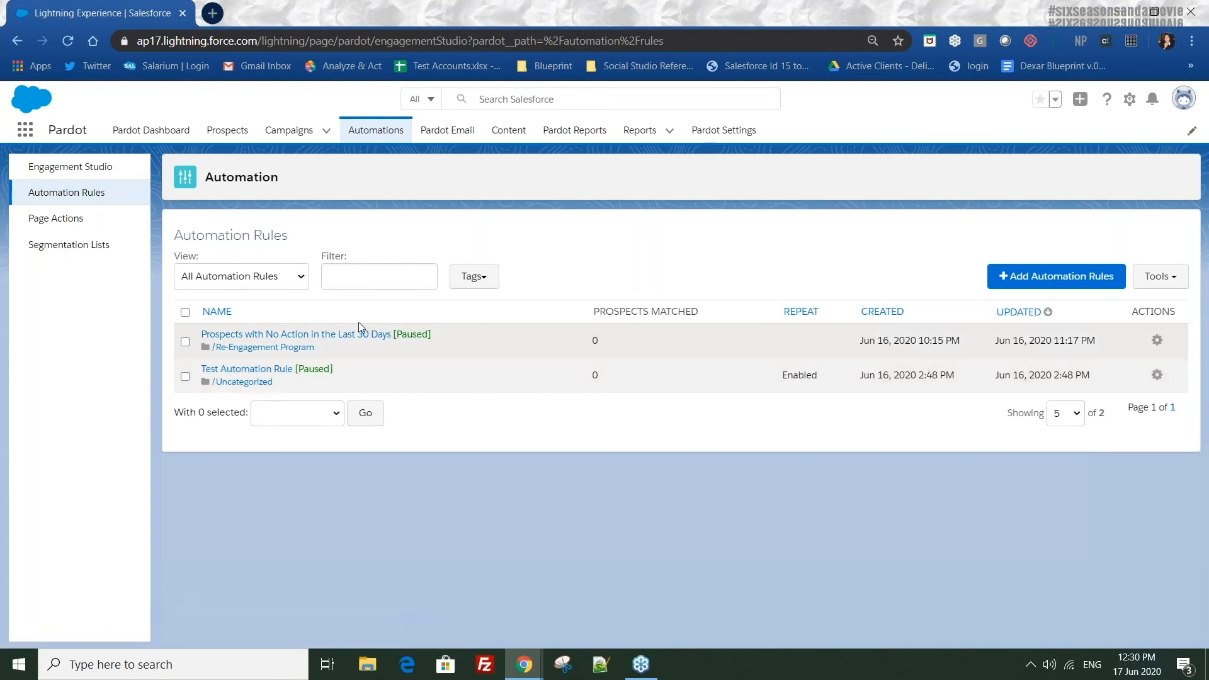
left_click(285, 337)
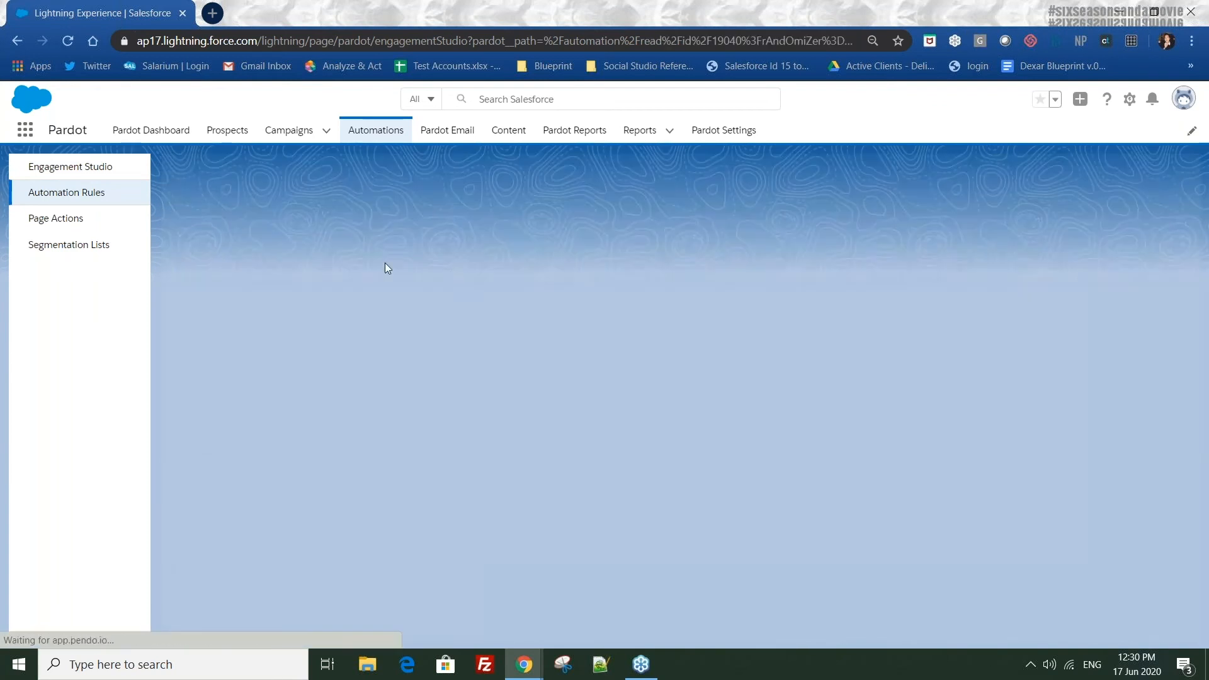
scroll(500, 313, "down", 3)
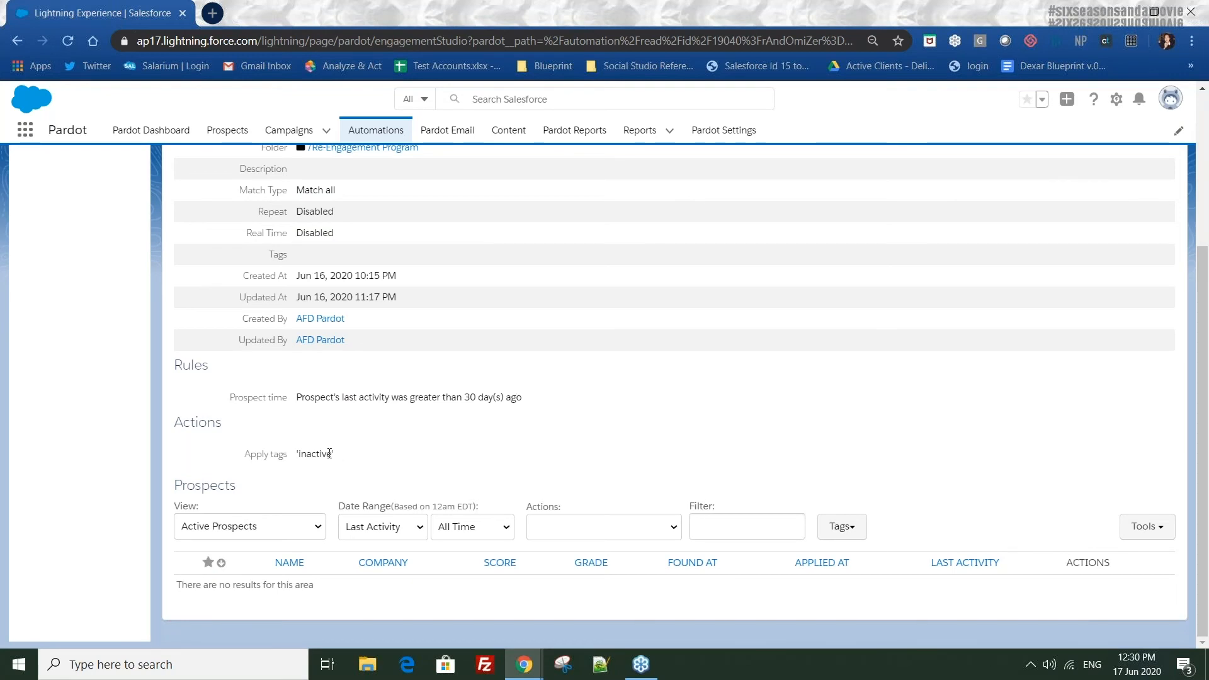
scroll(351, 453, "up", 4)
Open the Inactive Prospects dynamic list from the prospects' segmentation lists
left_click(227, 129)
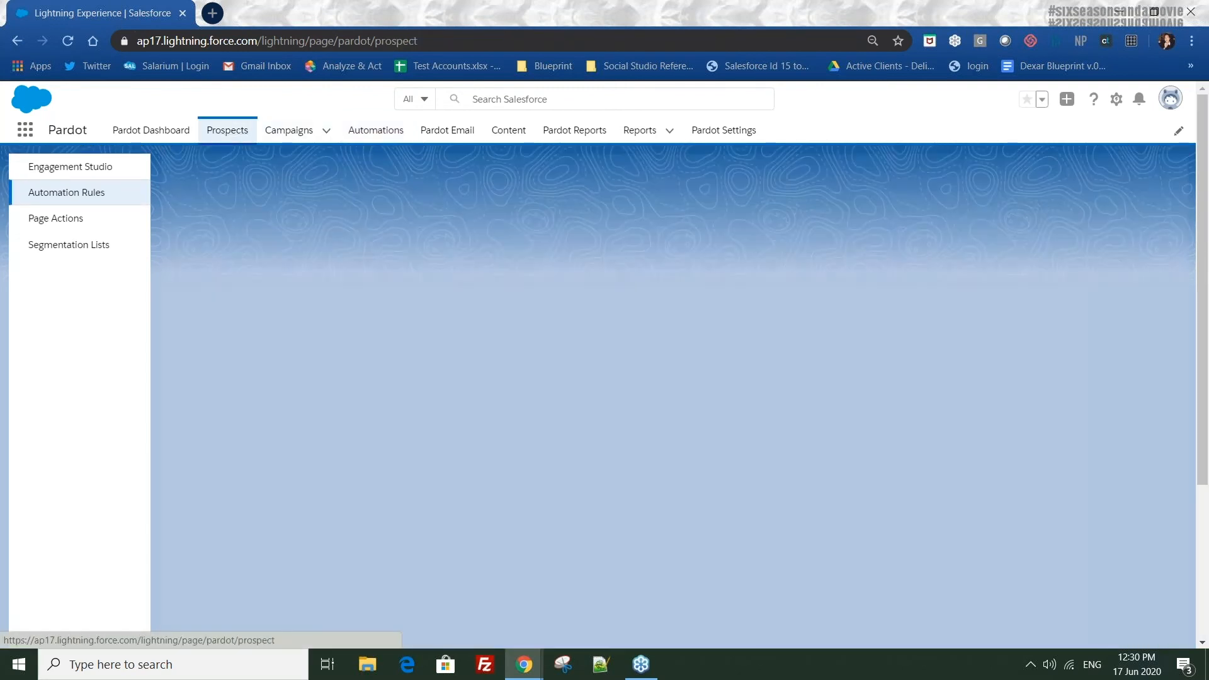
scroll(195, 318, "down", 1)
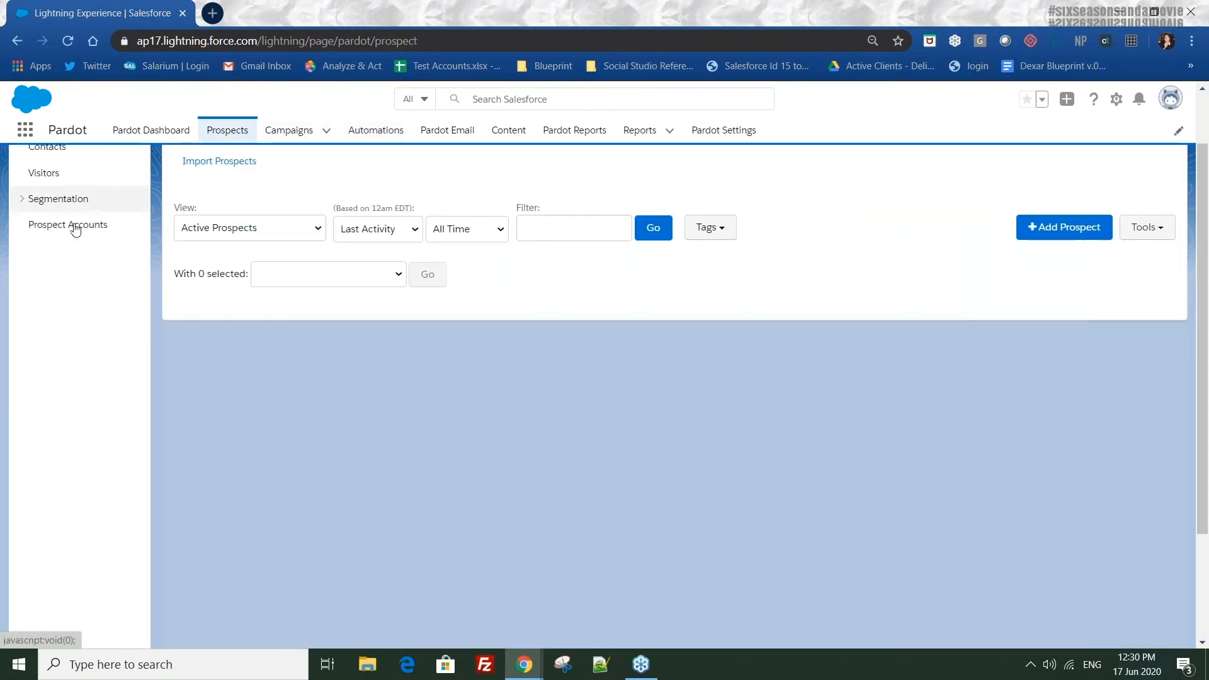
scroll(133, 285, "up", 1)
left_click(39, 270)
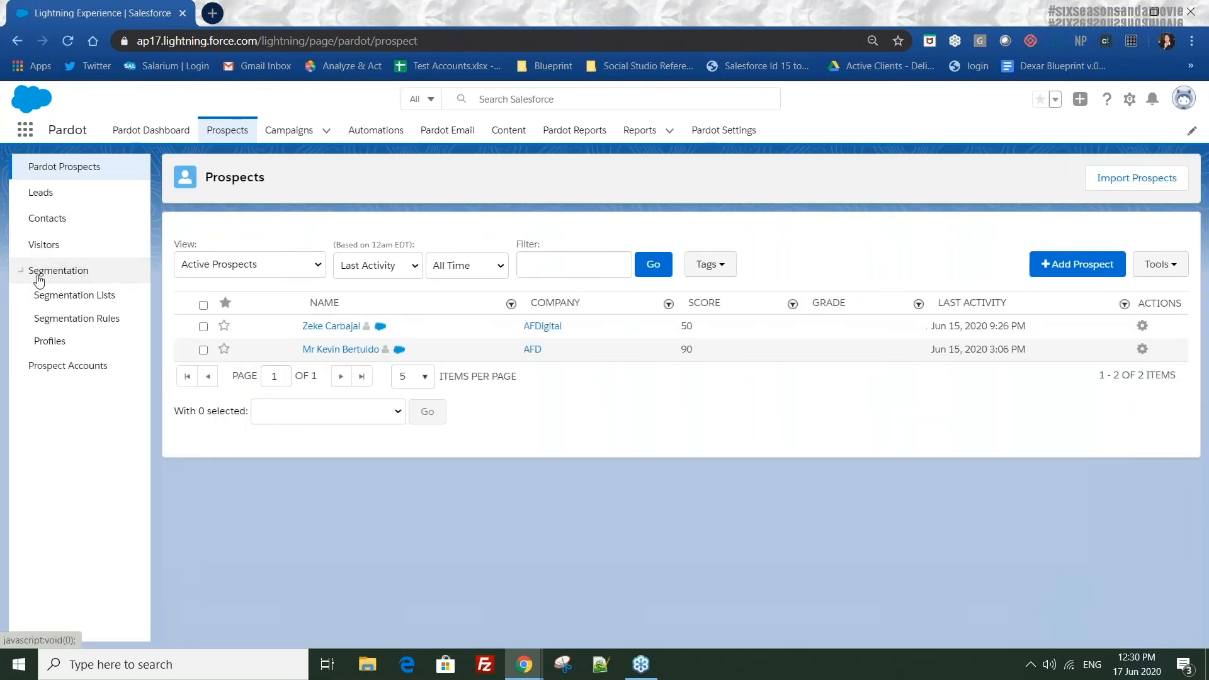
left_click(67, 296)
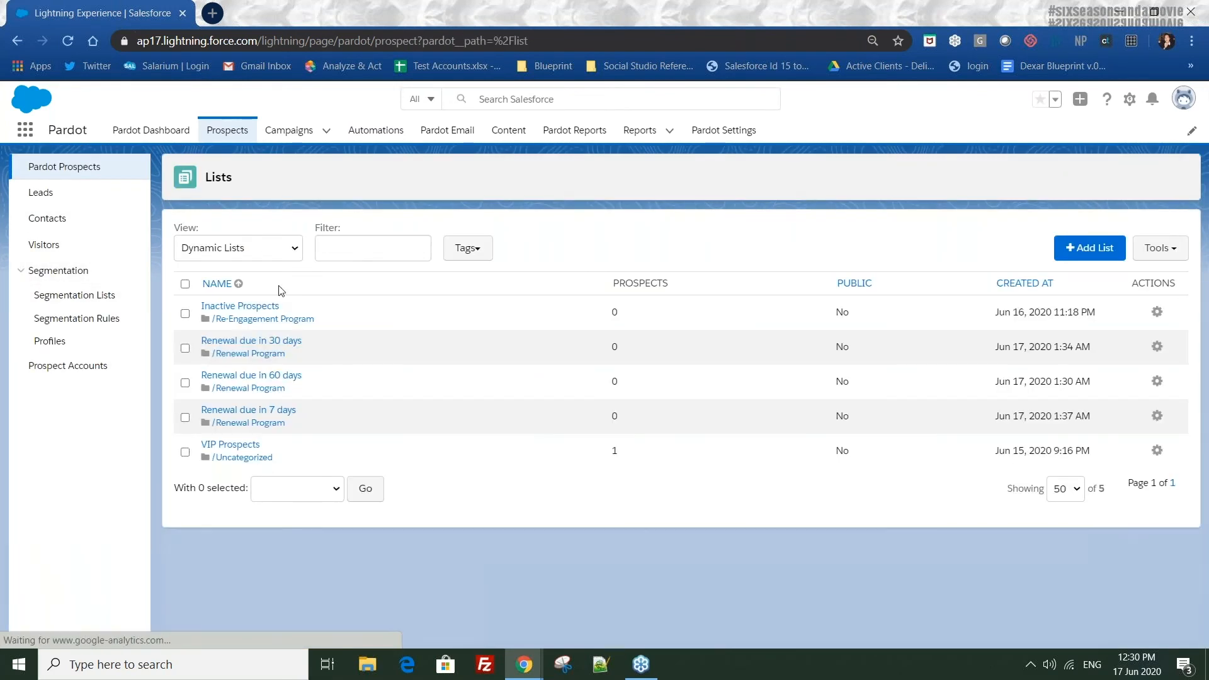
left_click(235, 307)
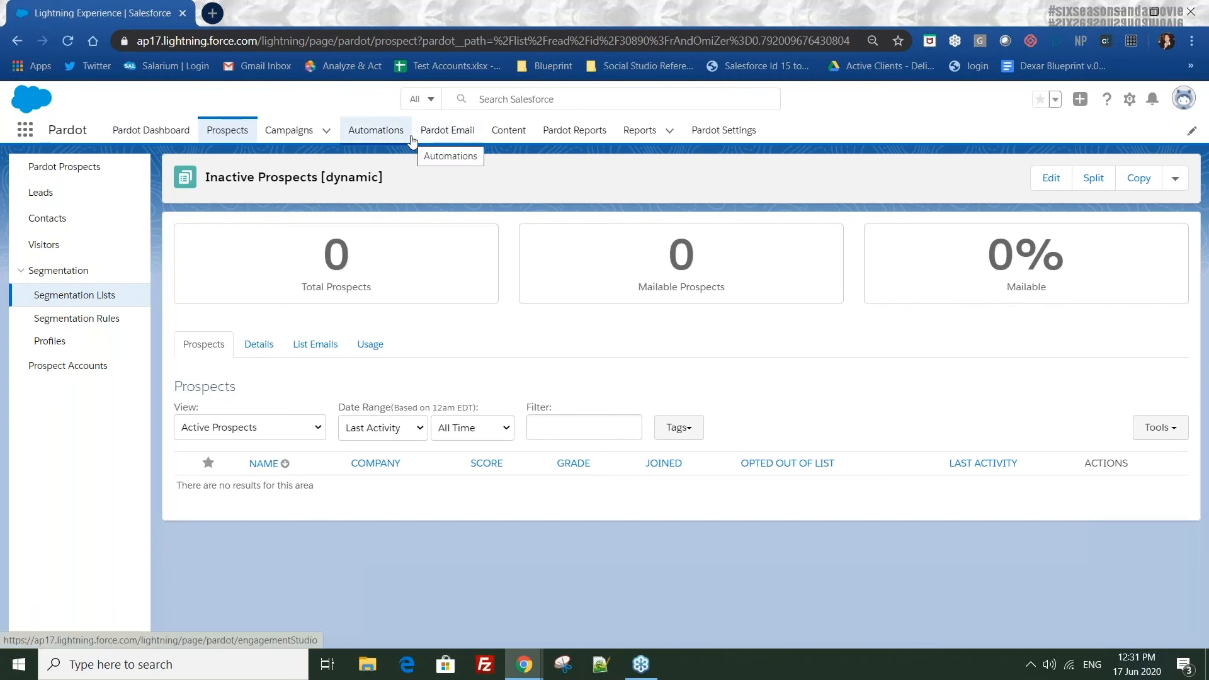
Open the Re-Engagement Program (demo) engagement program and enlarge its flow on its start settings
left_click(364, 129)
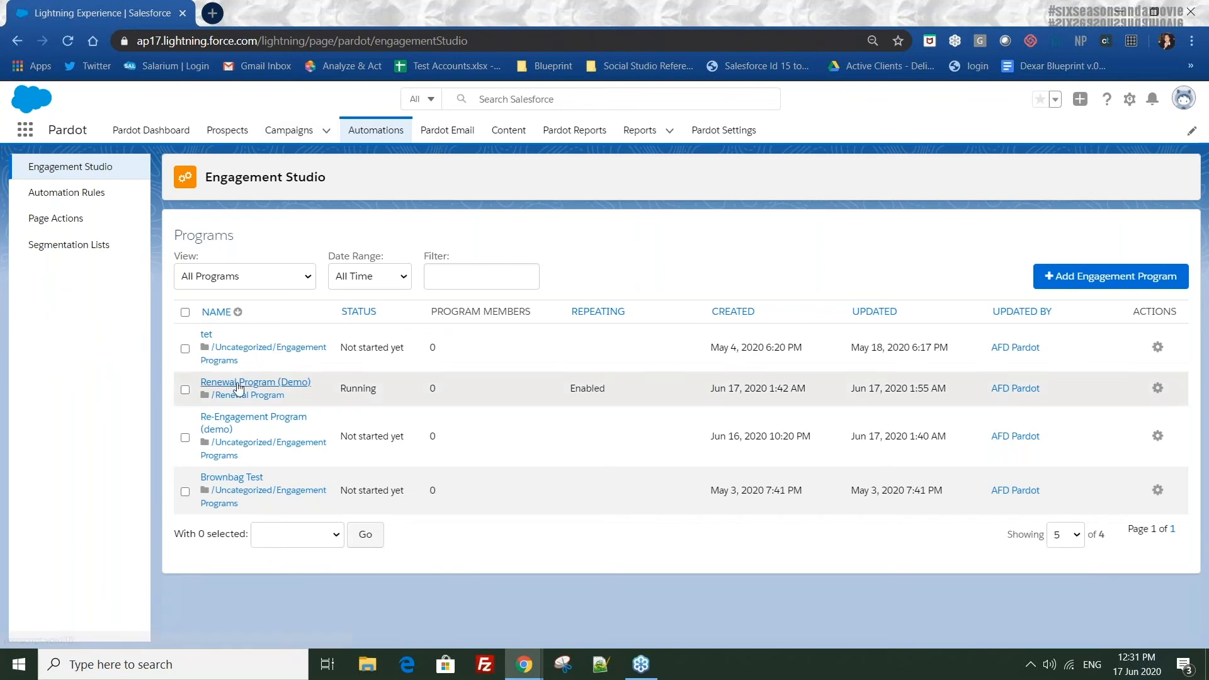
left_click(252, 416)
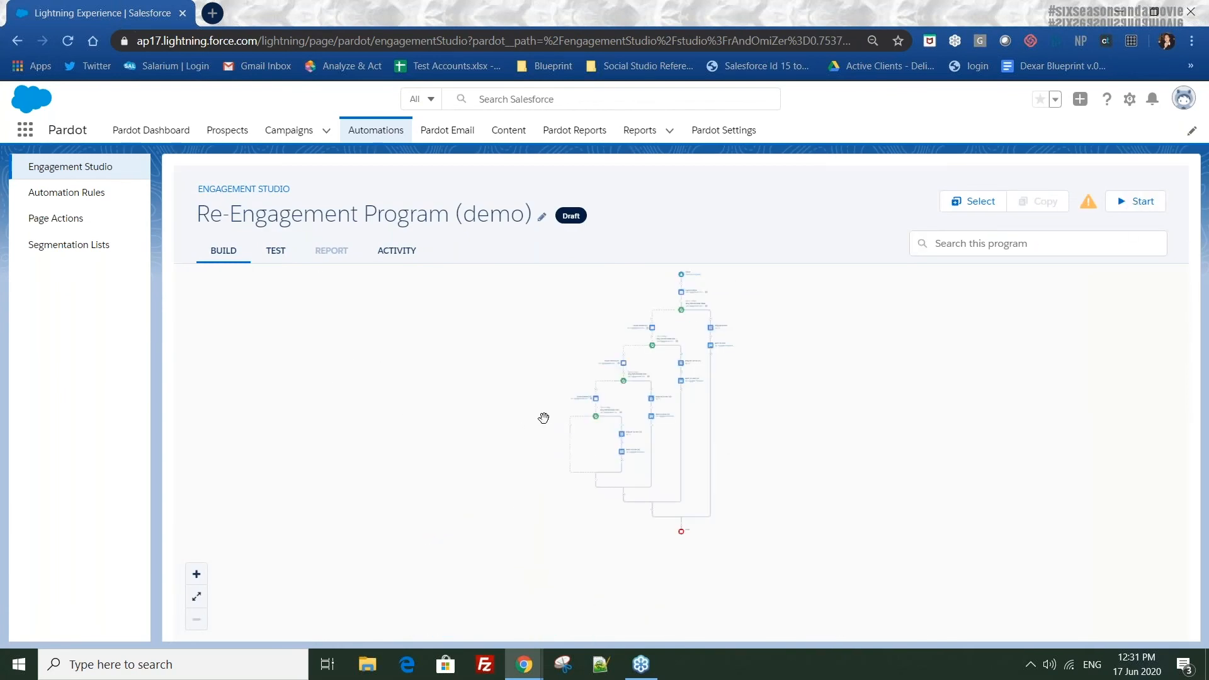
left_click(196, 574)
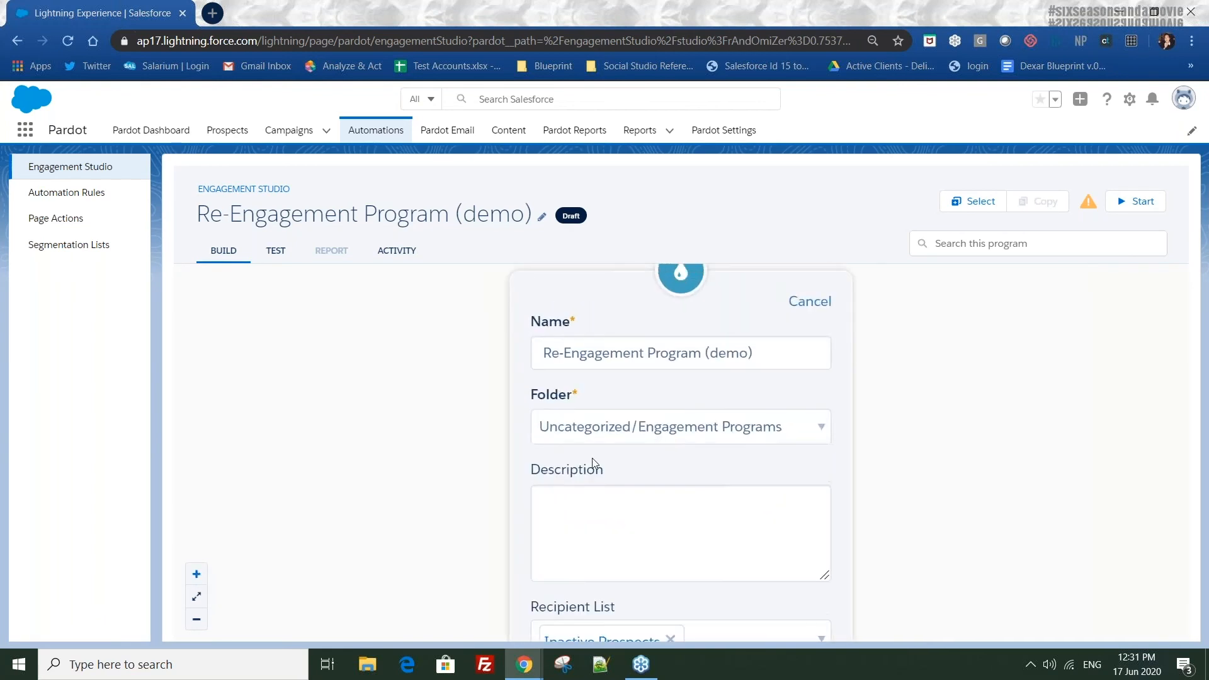
left_click(196, 619)
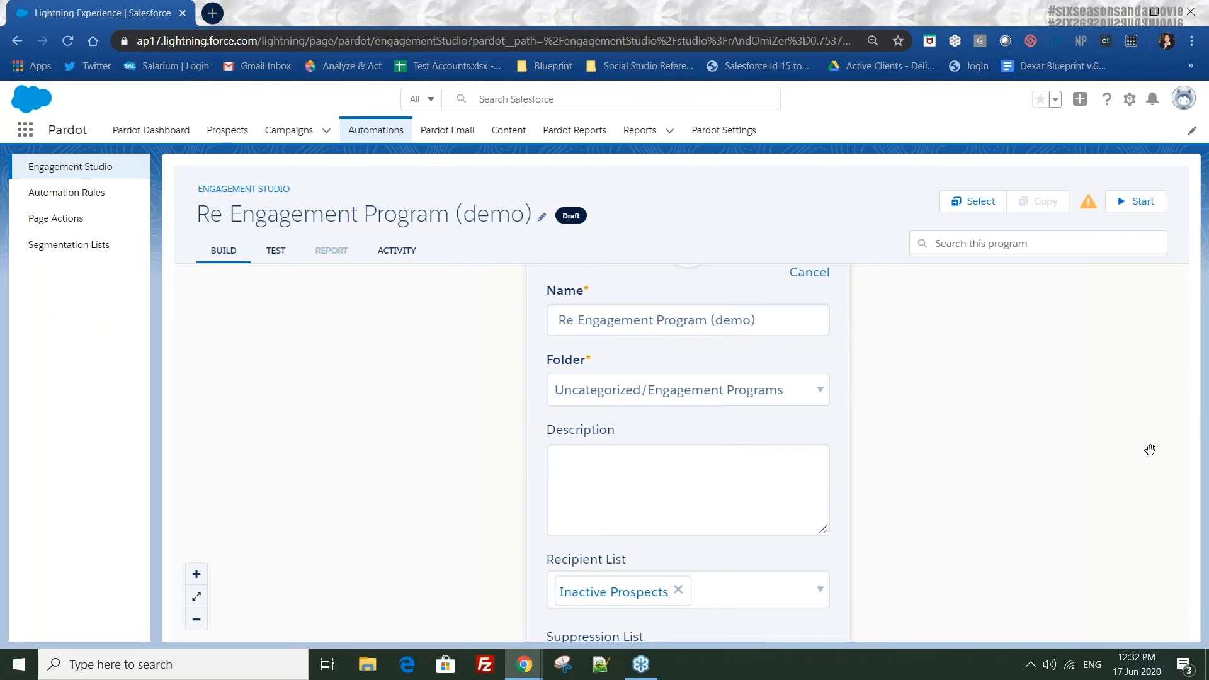
Review the start step's recipient list, suppression list, business-hours schedule and time zone, and close the settings without saving
scroll(1060, 437, "down", 4)
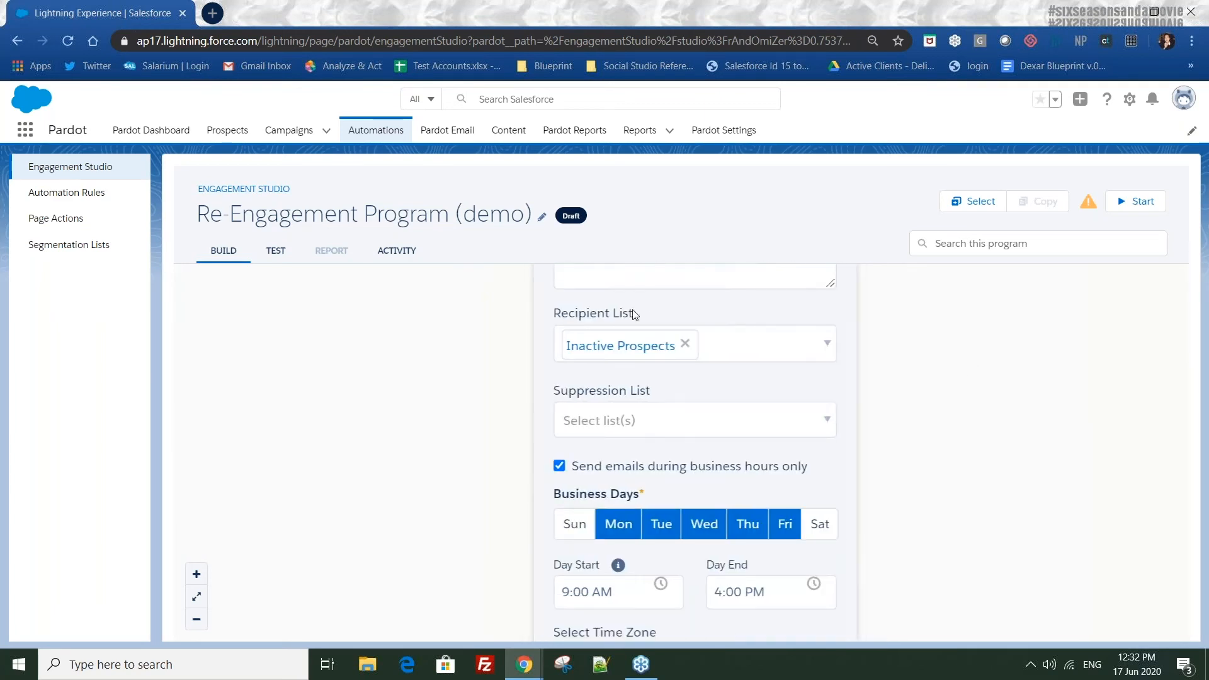
scroll(955, 464, "down", 3)
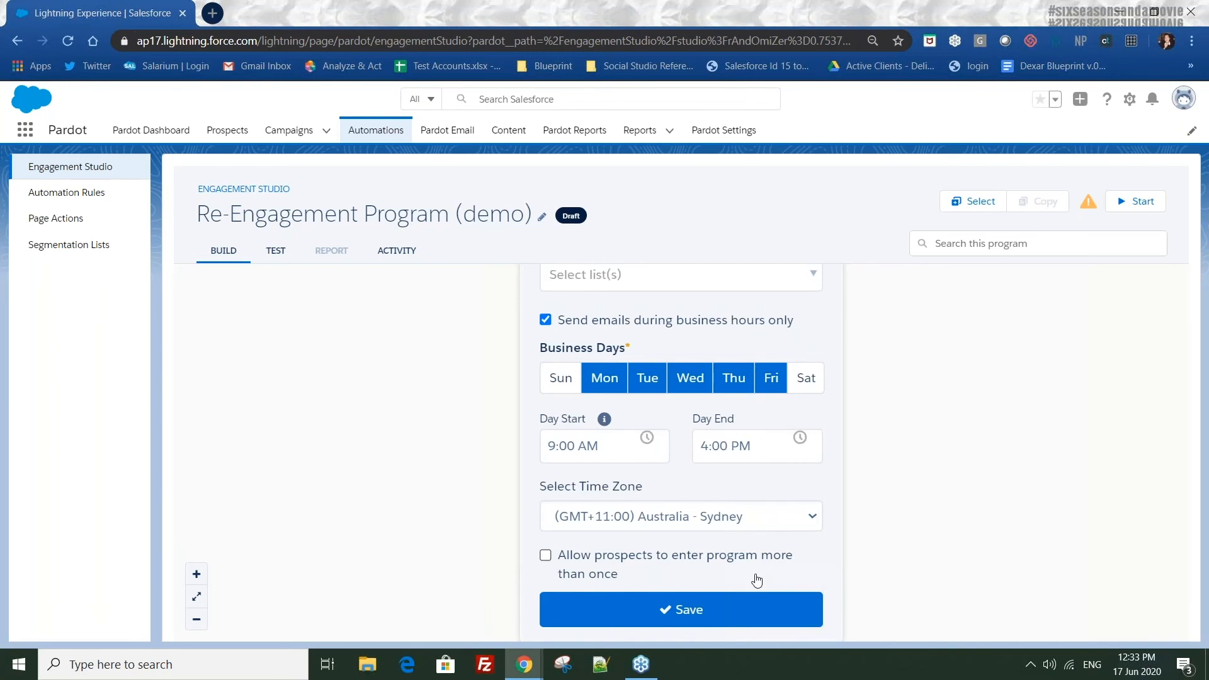
scroll(737, 516, "up", 5)
scroll(888, 529, "up", 2)
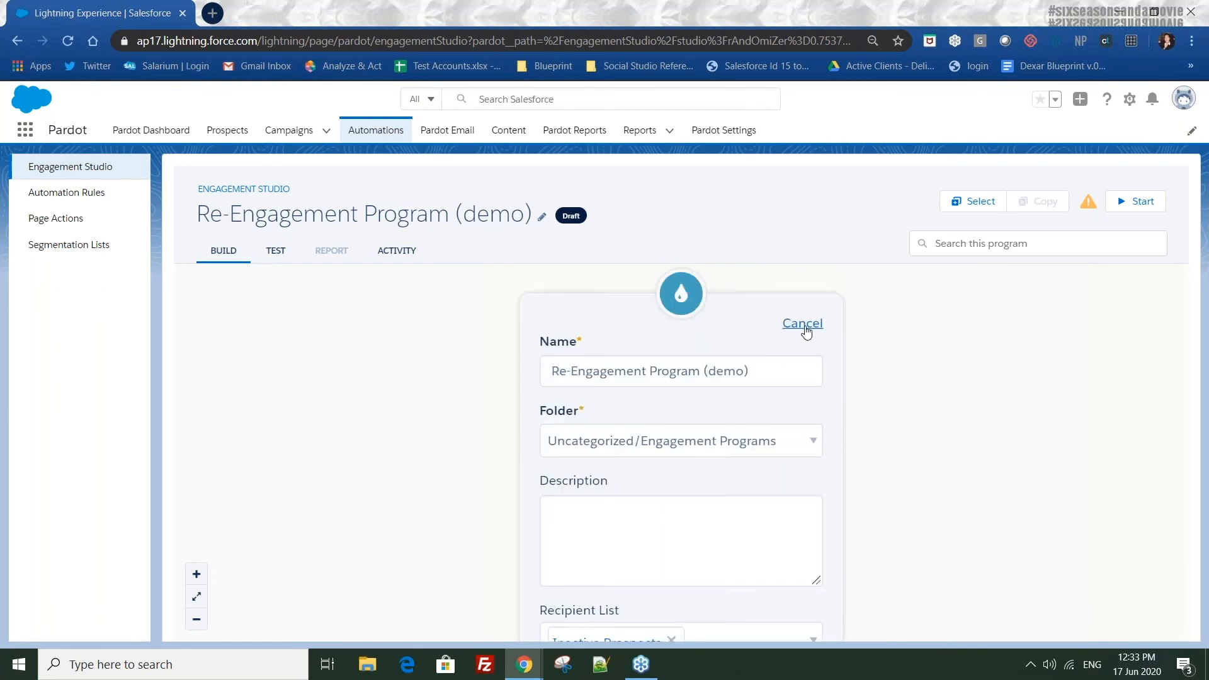
left_click(806, 332)
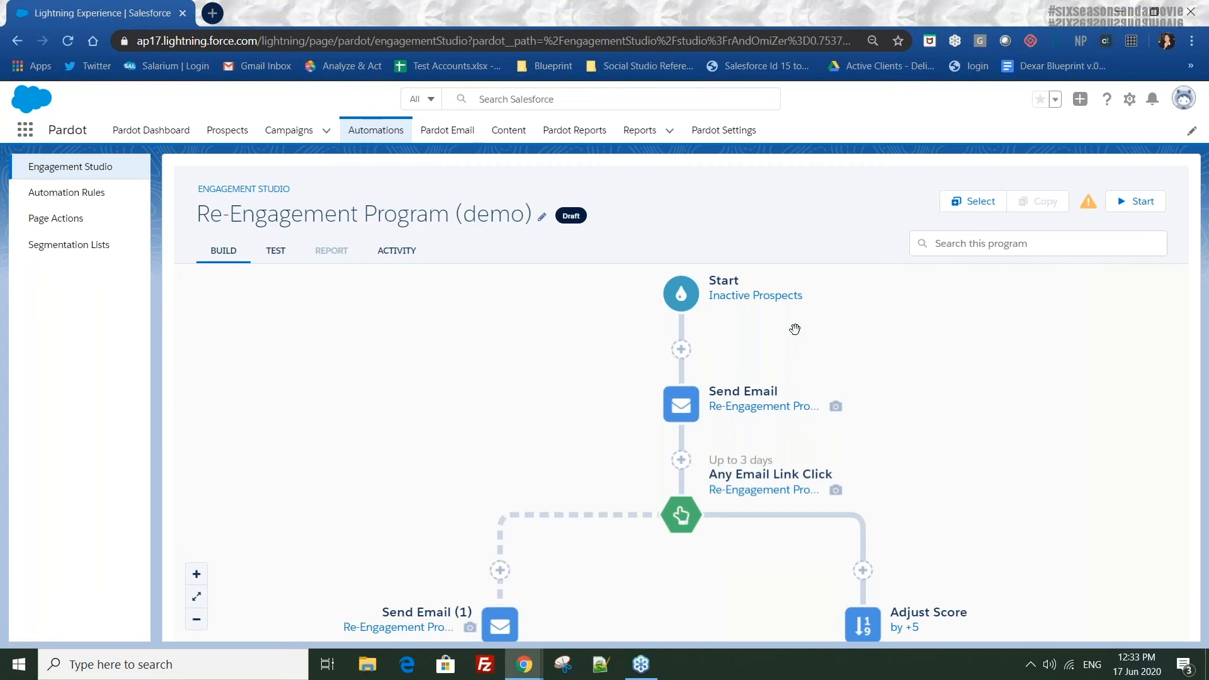
Examine the program flow from the first email through the link-click triggers and their score-adjustment and add-to-list branches
scroll(868, 359, "down", 1)
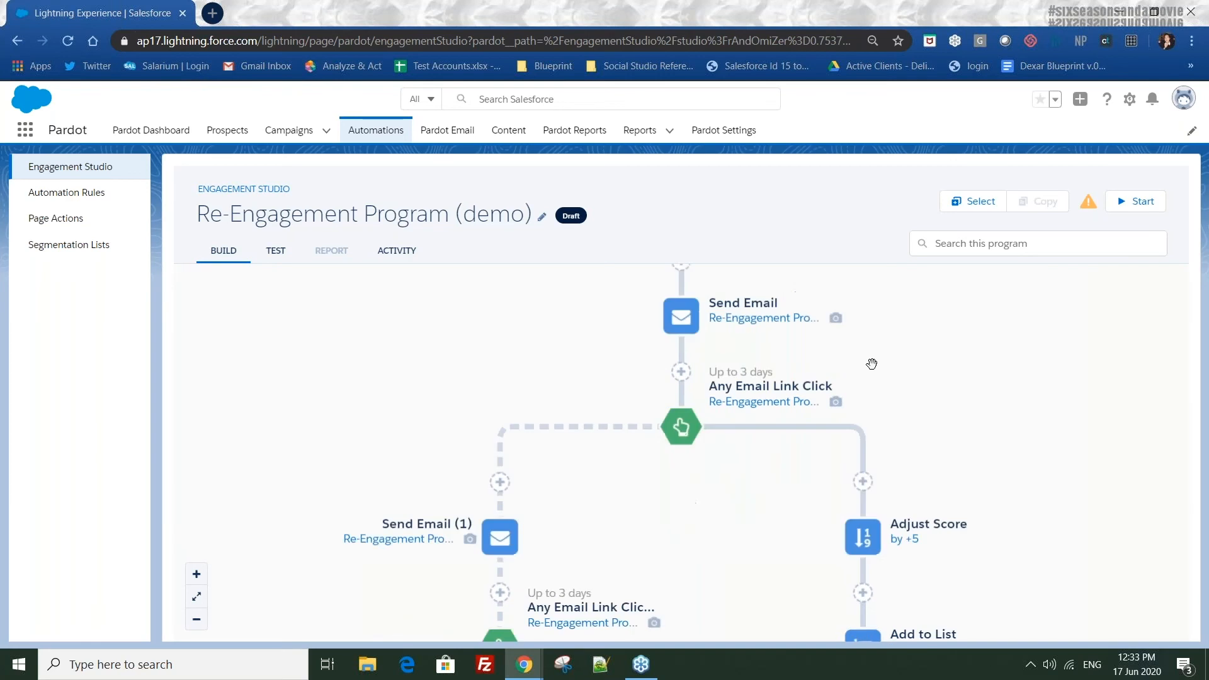
scroll(775, 382, "up", 1)
scroll(963, 392, "down", 2)
left_click_drag(980, 388, 999, 359)
scroll(991, 384, "up", 2)
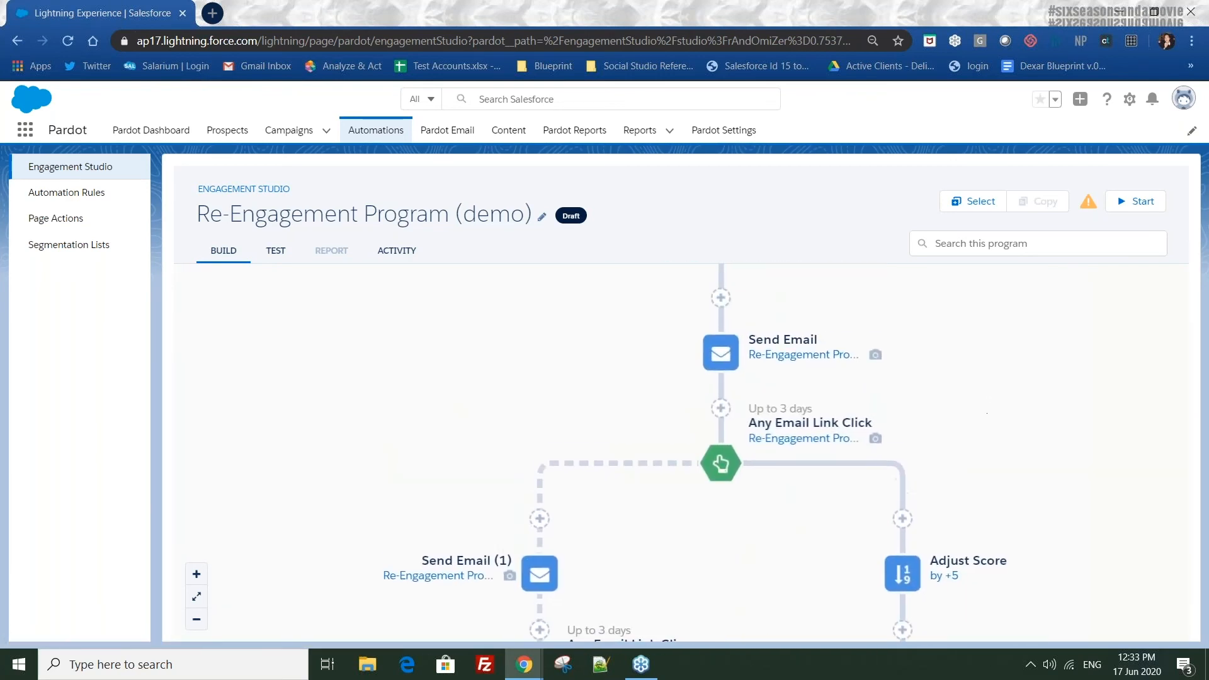
left_click_drag(987, 409, 1078, 301)
left_click_drag(1046, 344, 900, 518)
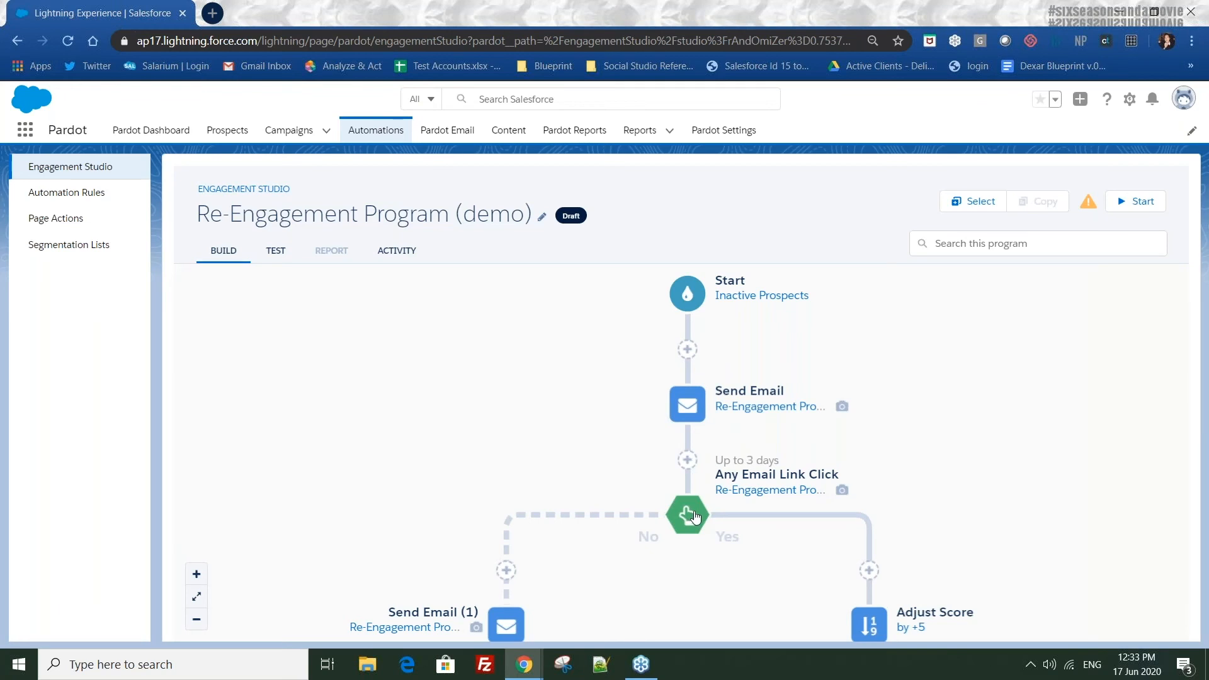
left_click_drag(780, 591, 629, 349)
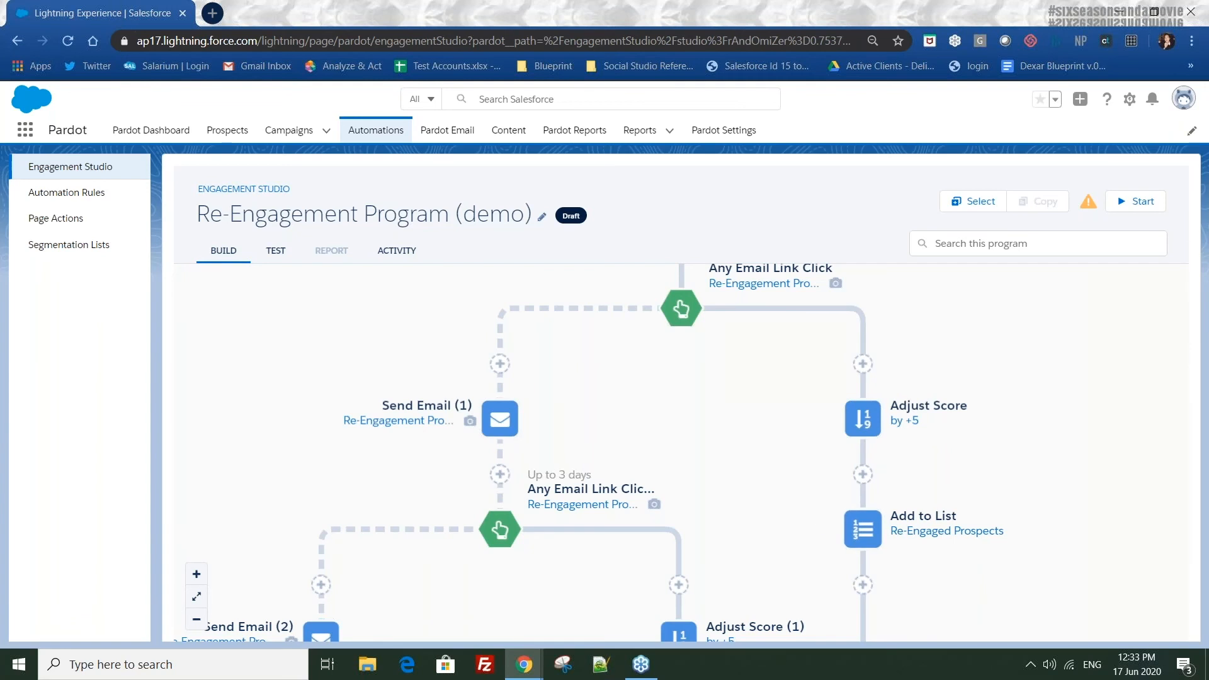
scroll(750, 510, "up", 2)
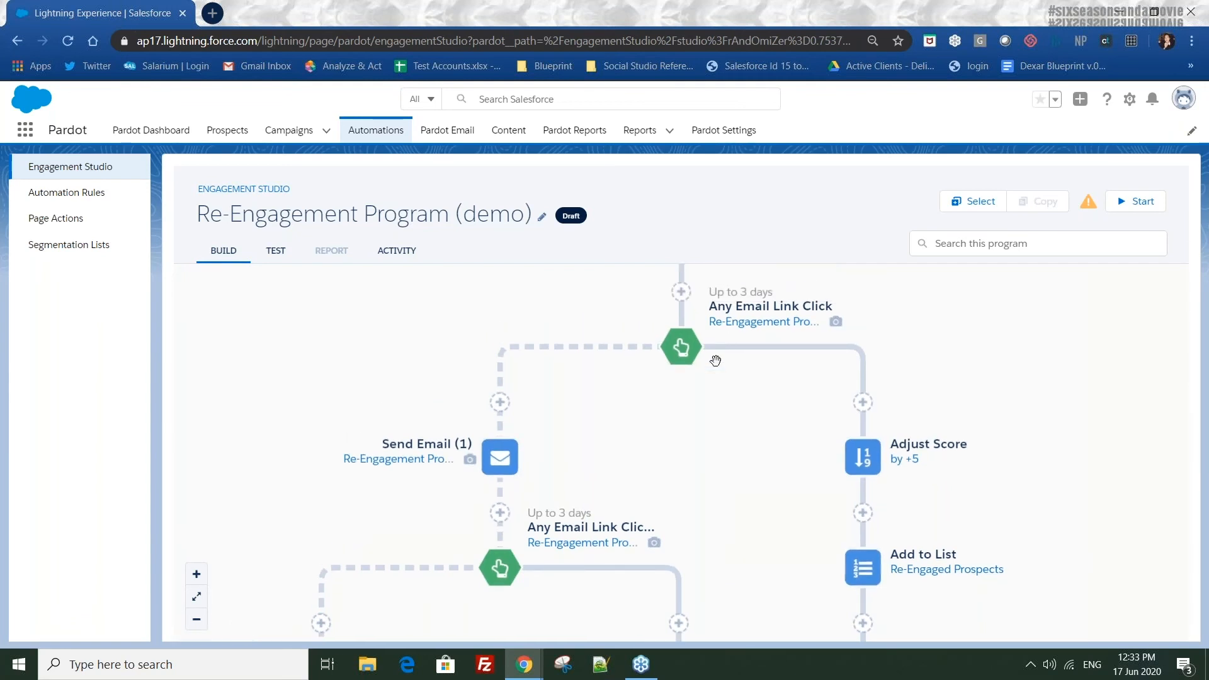
left_click_drag(720, 403, 719, 366)
scroll(999, 580, "down", 4)
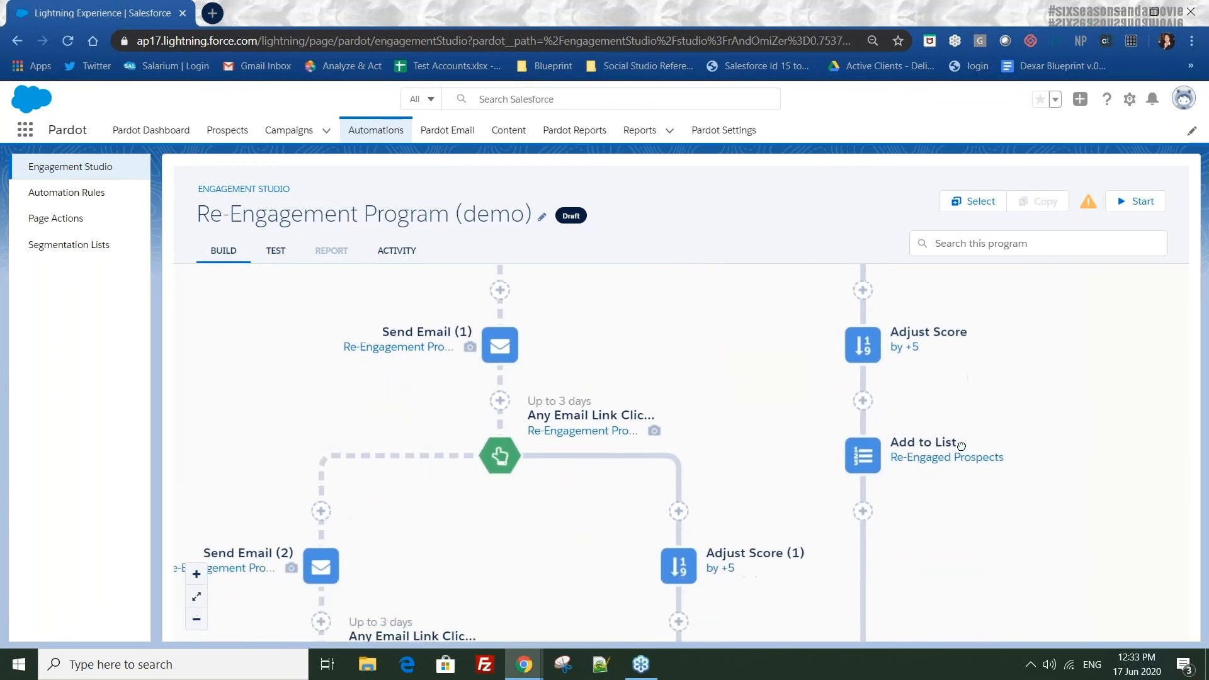
scroll(951, 478, "up", 2)
scroll(947, 441, "down", 7)
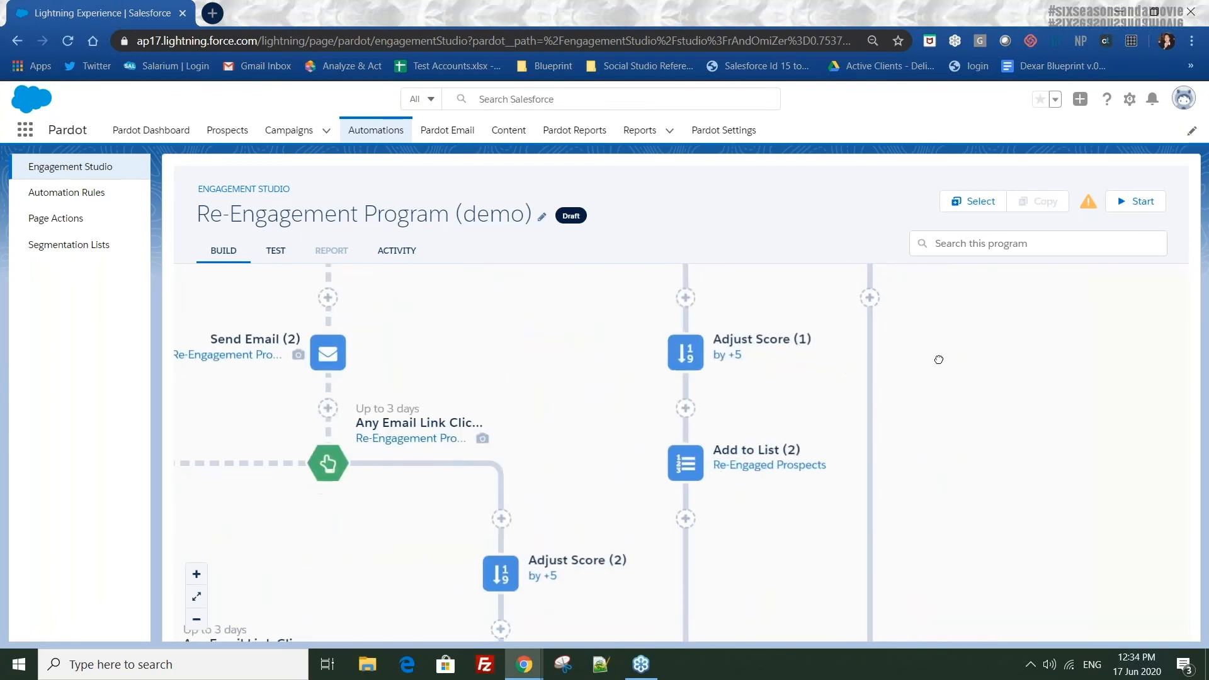
scroll(919, 325, "down", 3)
Add a Remove Tags action for the tag "inactive" after Add to List on the Yes branch of the first link-click trigger
scroll(893, 499, "up", 8)
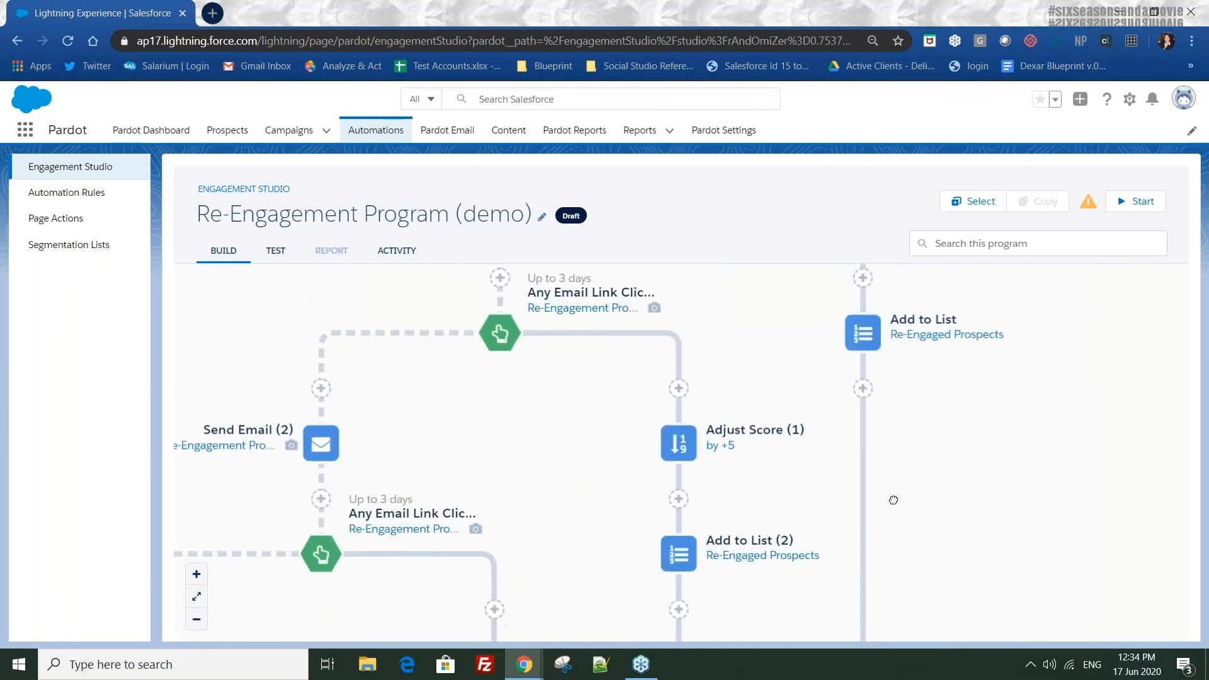
scroll(890, 487, "up", 2)
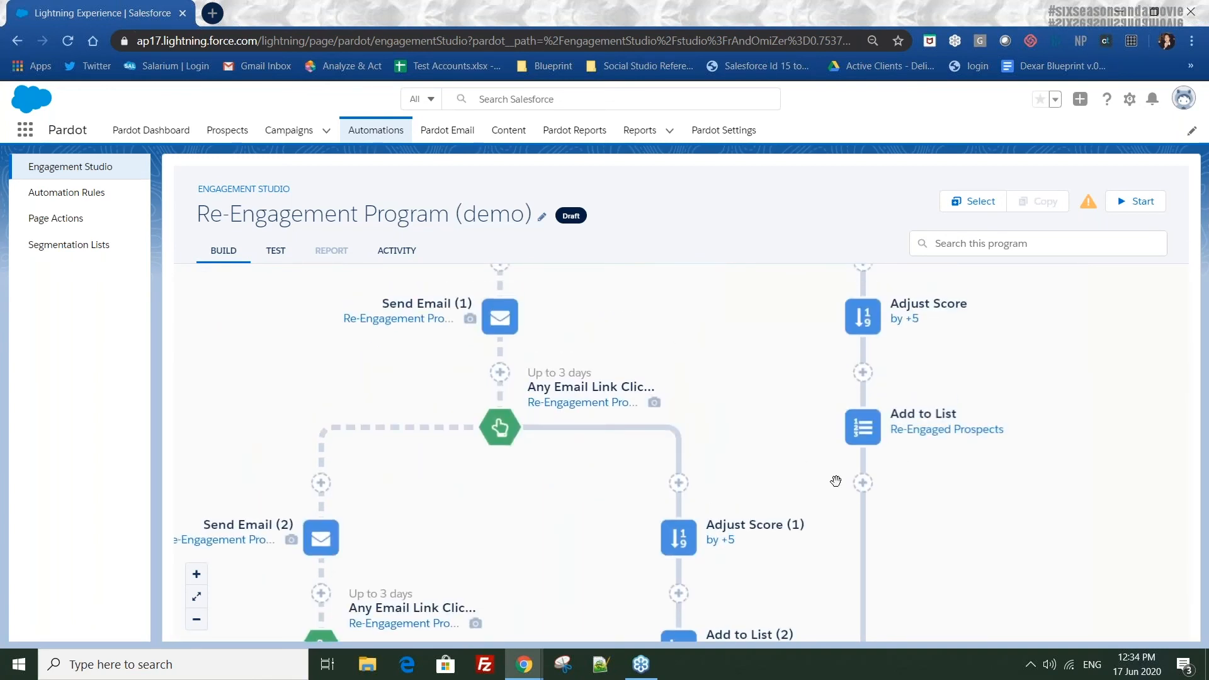
left_click(862, 479)
left_click(785, 410)
scroll(818, 503, "down", 3)
left_click(782, 558)
left_click(792, 439)
type("inactive")
left_click(778, 464)
left_click(818, 550)
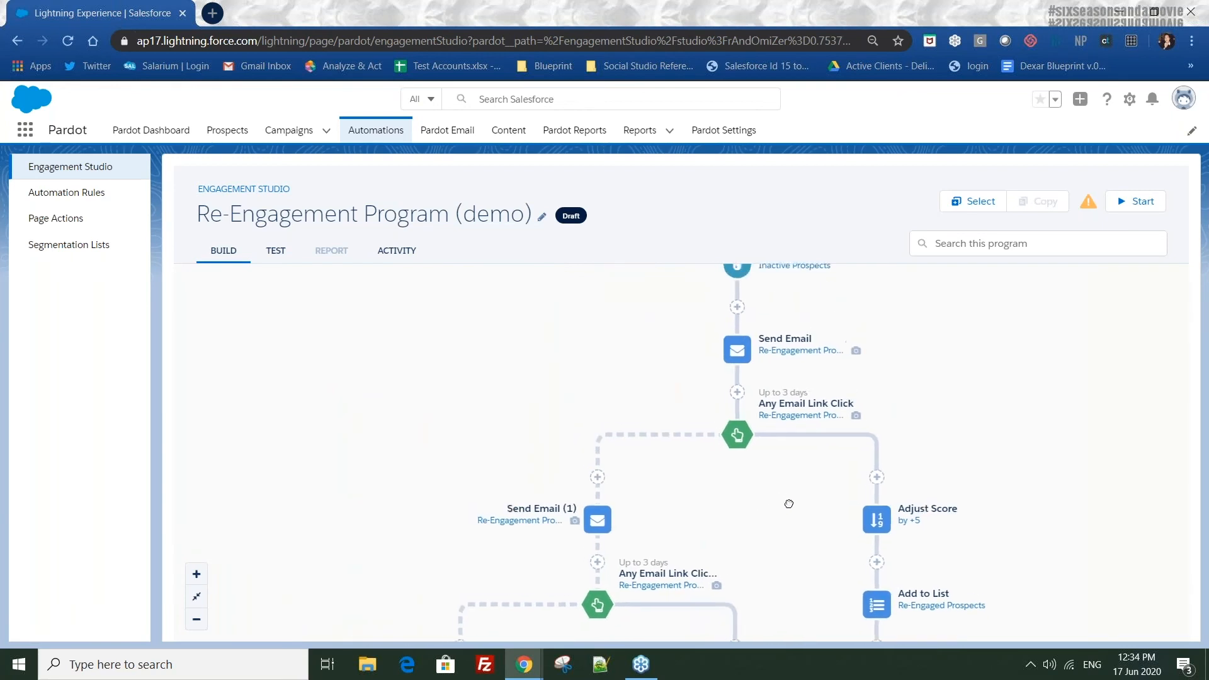
Examine the whole re-engagement flow, comparing the Yes and No branches of each follow-up email down to the end
left_click_drag(794, 497, 843, 231)
left_click_drag(824, 358, 748, 267)
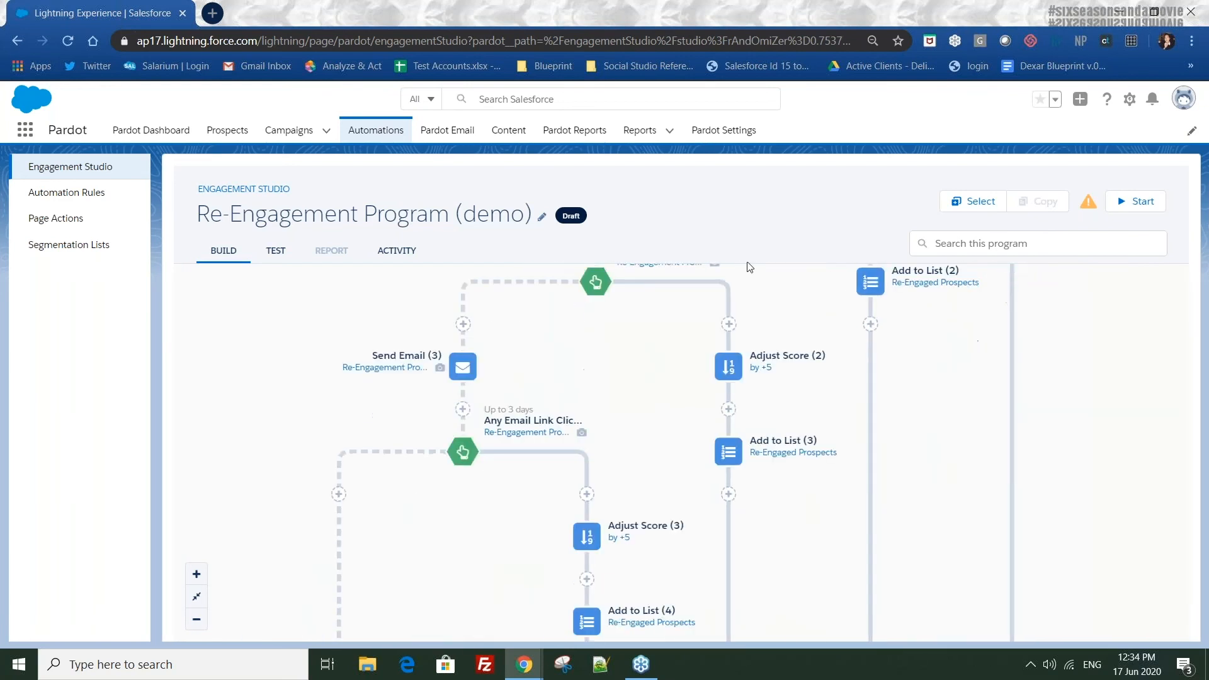
left_click_drag(791, 413, 788, 265)
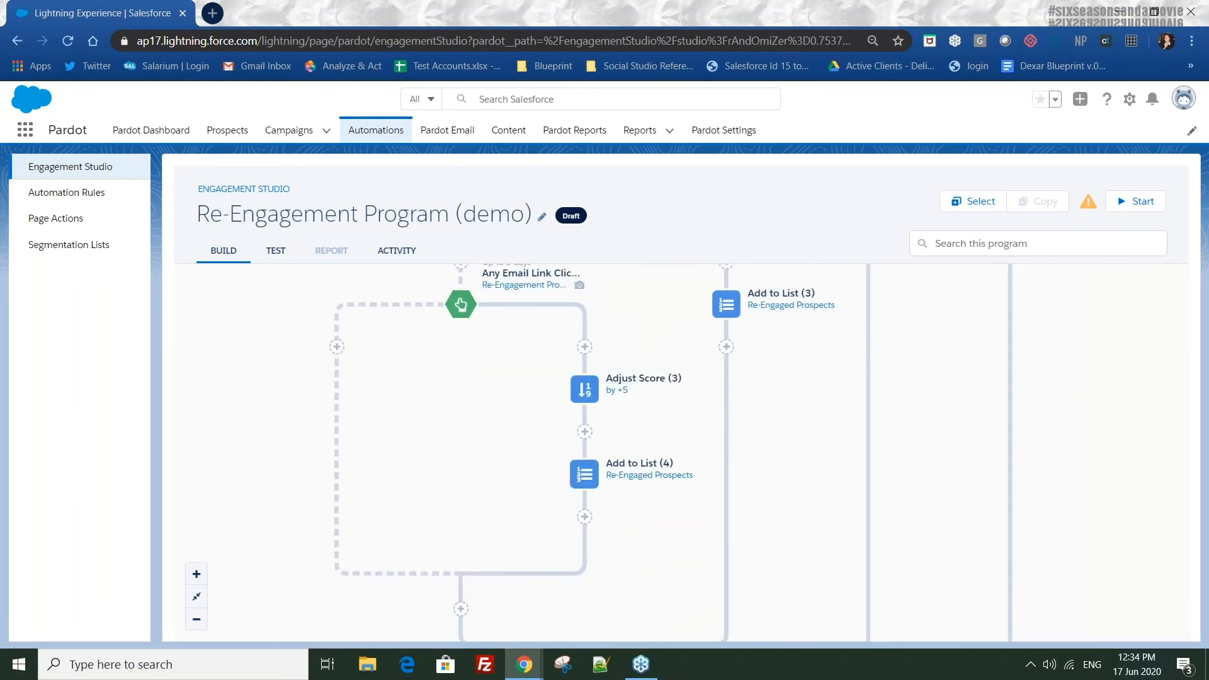
left_click_drag(820, 348, 752, 642)
left_click_drag(730, 445, 717, 403)
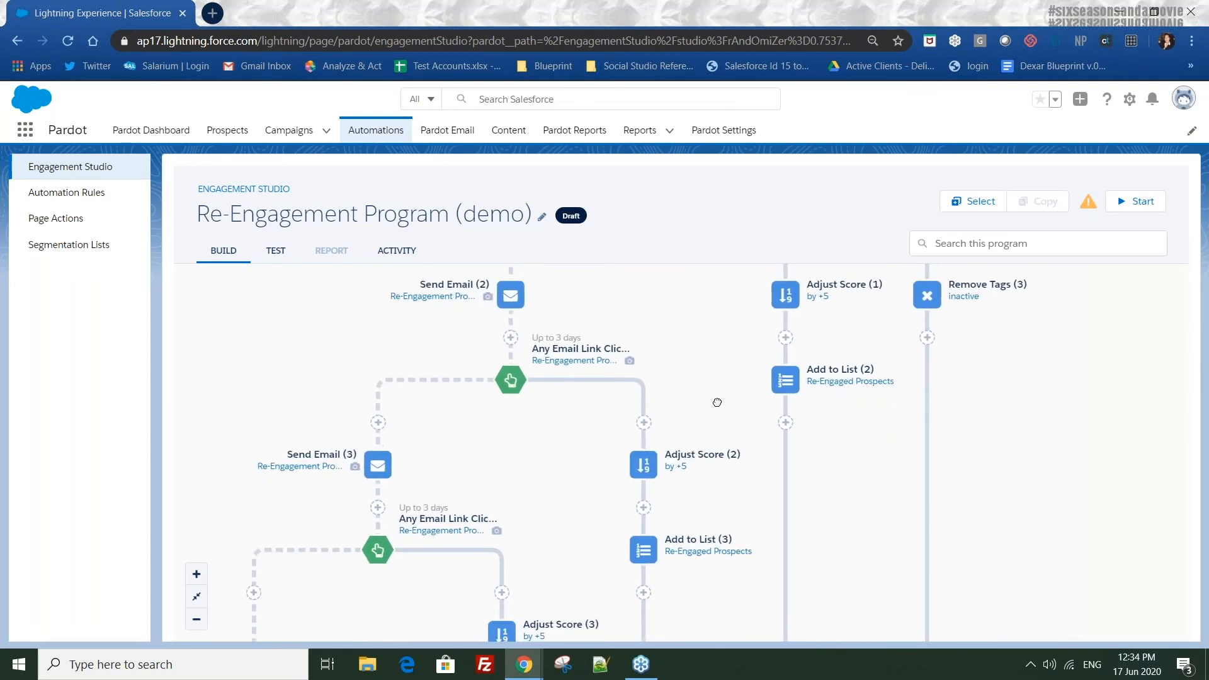
left_click_drag(760, 484, 760, 335)
left_click_drag(722, 474, 753, 276)
left_click_drag(752, 491, 600, 654)
left_click_drag(881, 478, 875, 638)
left_click_drag(874, 440, 874, 605)
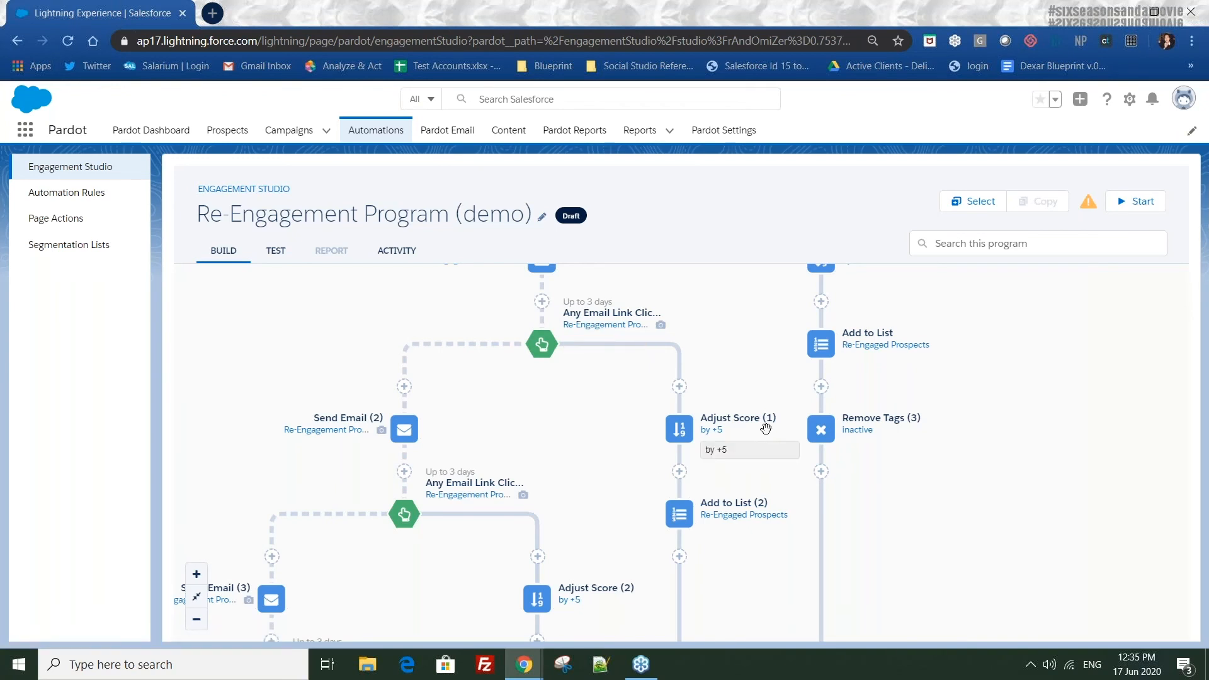
scroll(775, 497, "down", 3)
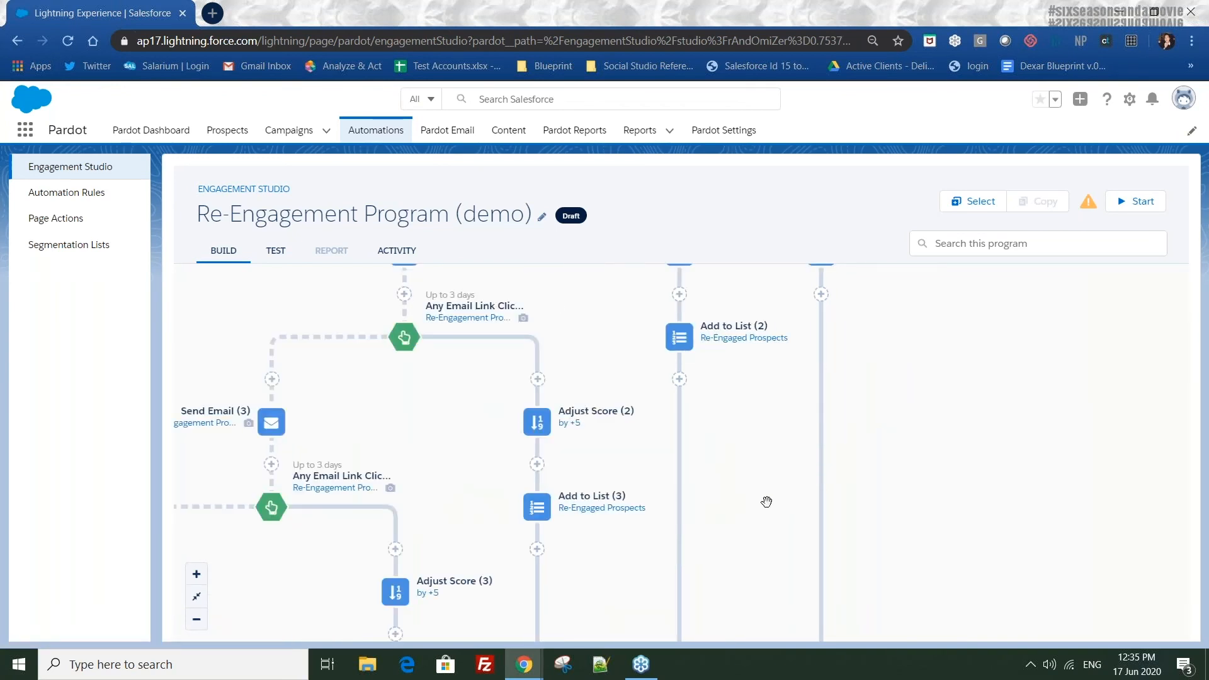
scroll(768, 501, "down", 2)
scroll(790, 490, "up", 8)
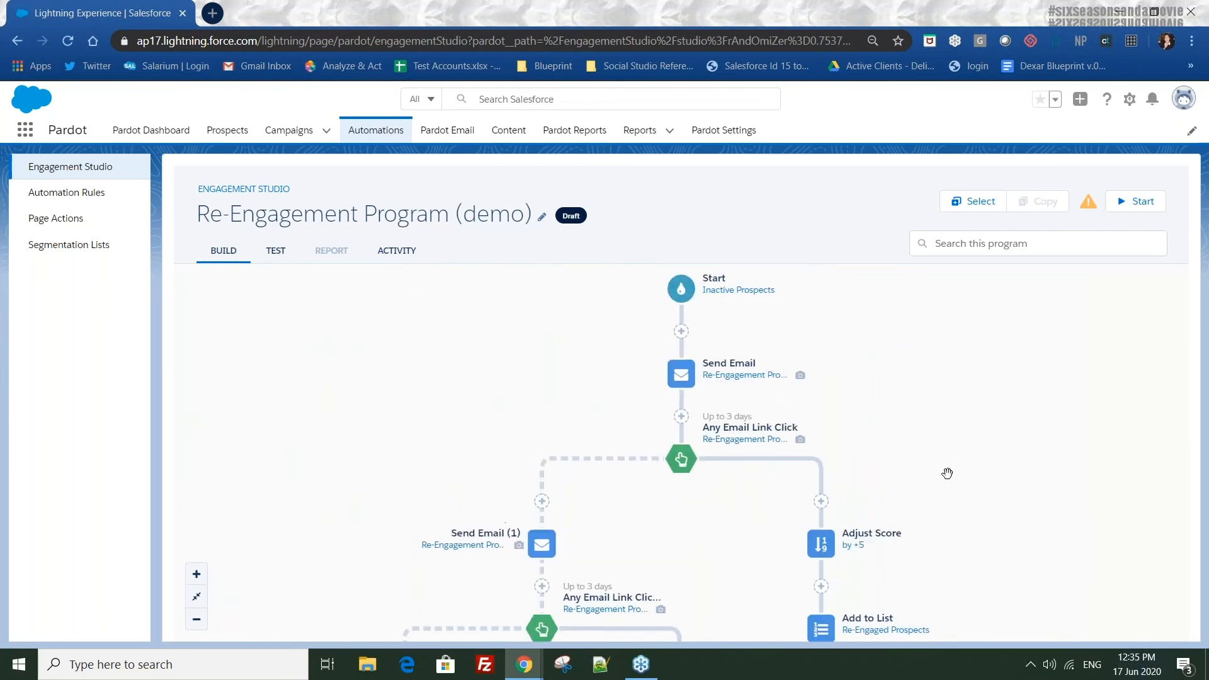
left_click_drag(938, 574, 938, 346)
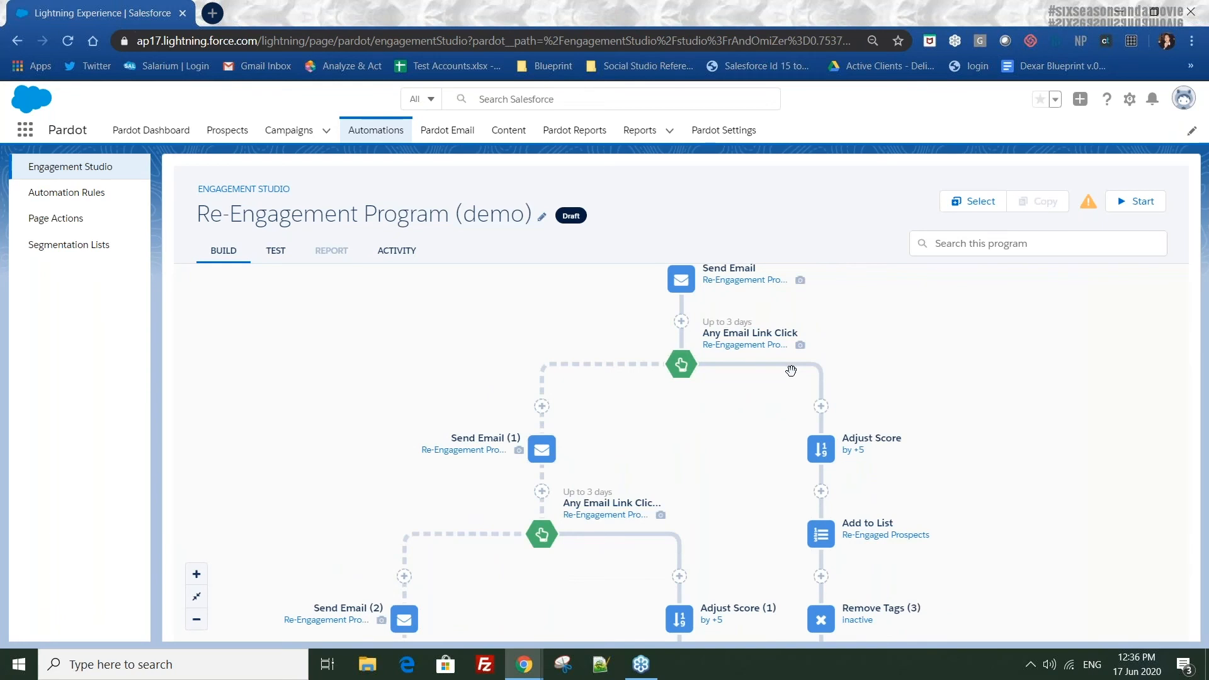
left_click_drag(975, 555, 970, 524)
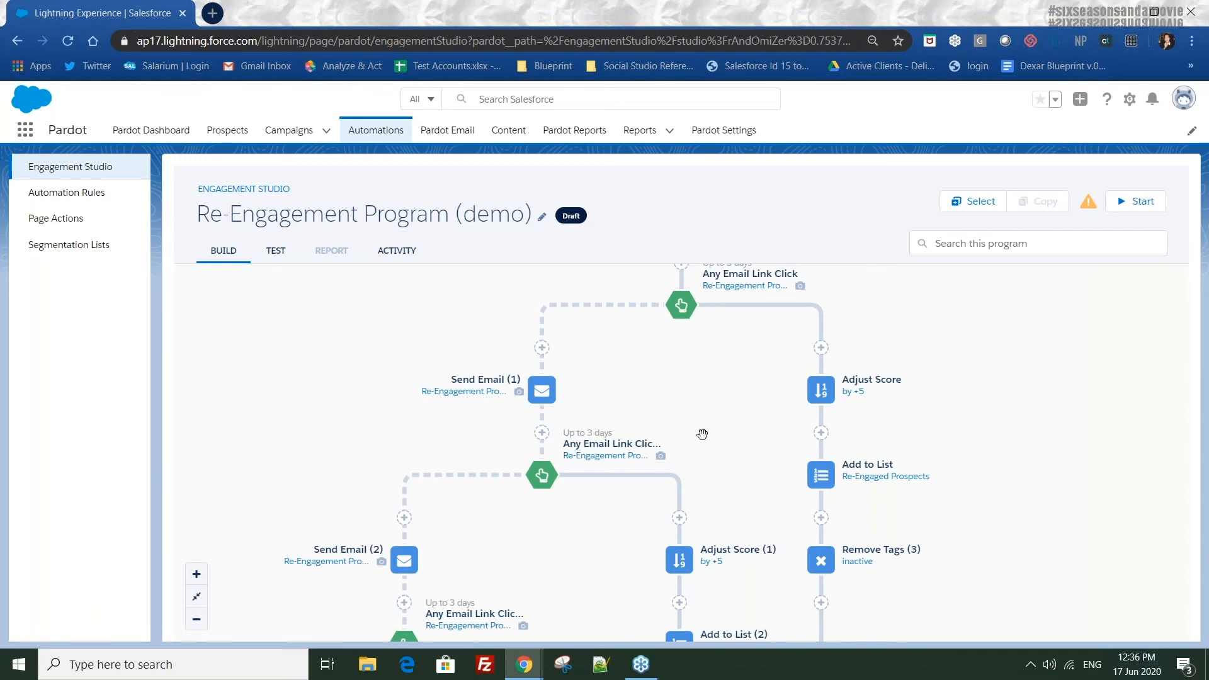
scroll(748, 370, "down", 3)
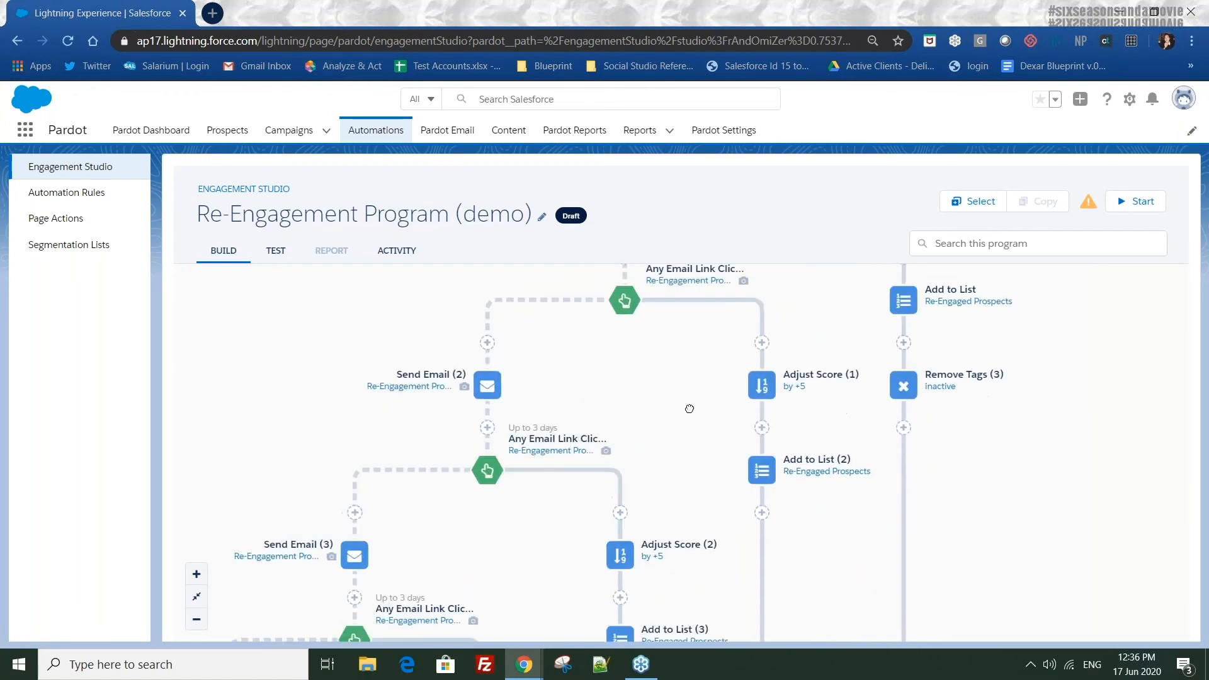
Add a Notify User action for the Assigned User on the No branch of the last link-click trigger
left_click_drag(707, 379, 714, 375)
left_click_drag(691, 429, 597, 558)
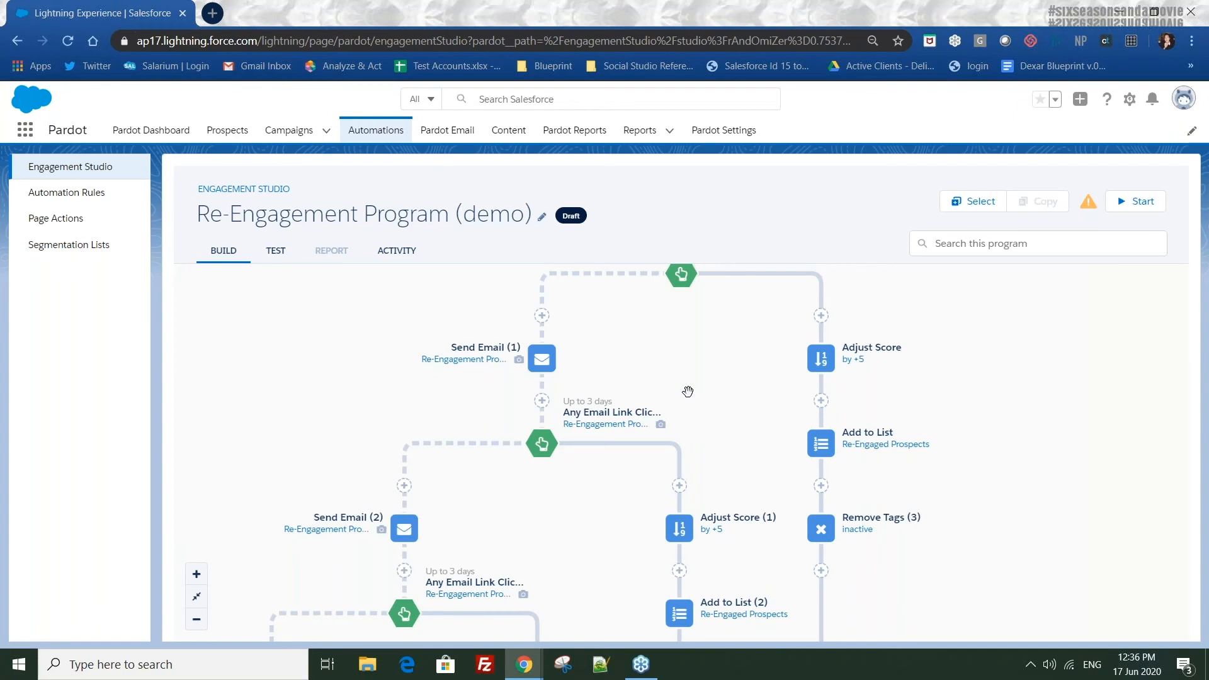
mouse_move(664, 423)
scroll(992, 351, "down", 3)
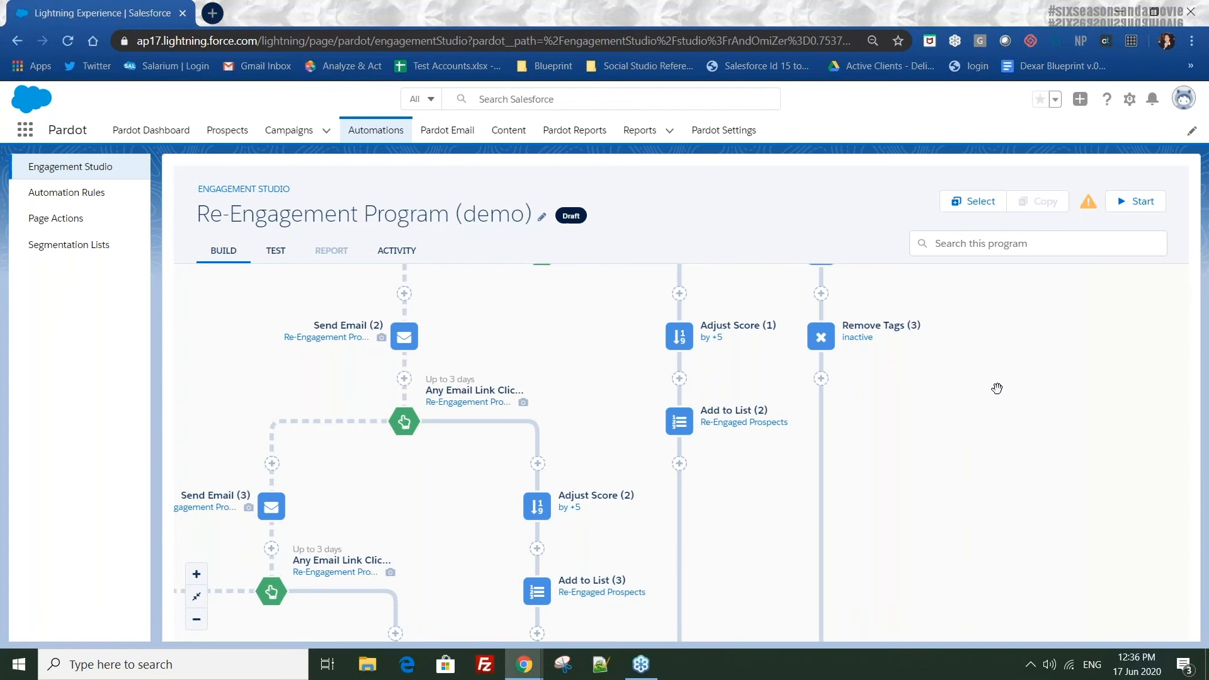
left_click_drag(892, 444, 1000, 268)
left_click_drag(340, 489, 463, 489)
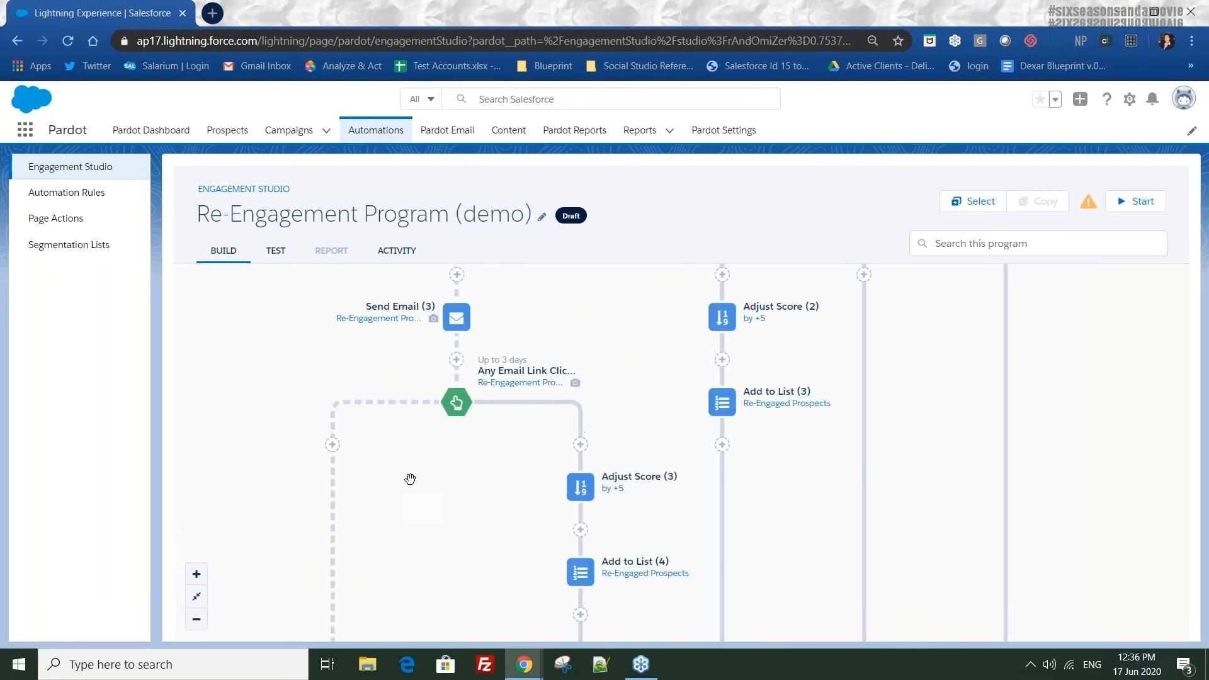
left_click(330, 371)
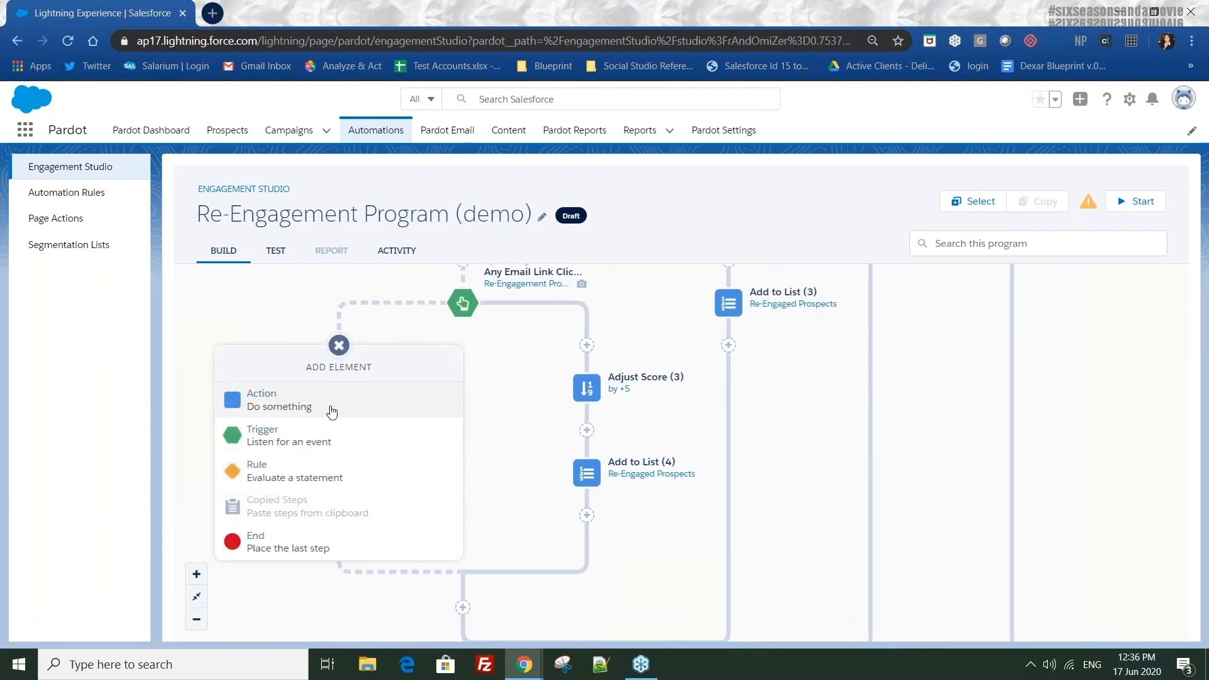
left_click(338, 416)
scroll(303, 477, "down", 1)
scroll(303, 476, "down", 2)
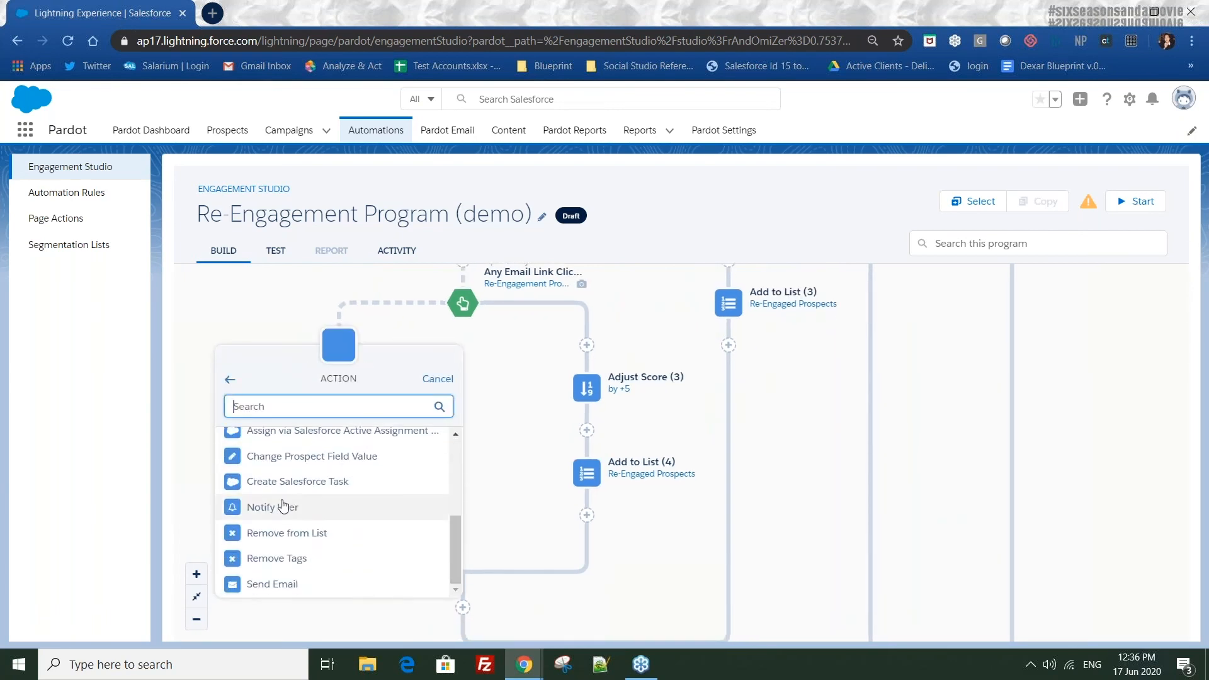
left_click(293, 509)
left_click(346, 441)
left_click(312, 497)
left_click(337, 550)
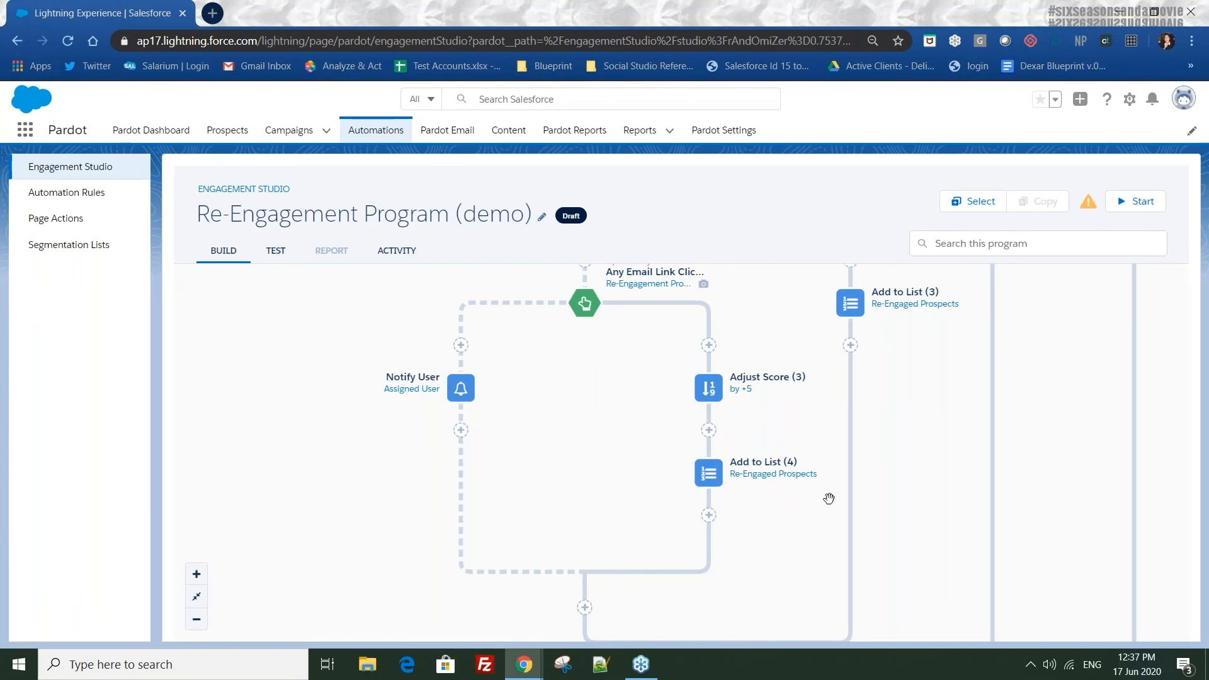
left_click(461, 430)
left_click(466, 400)
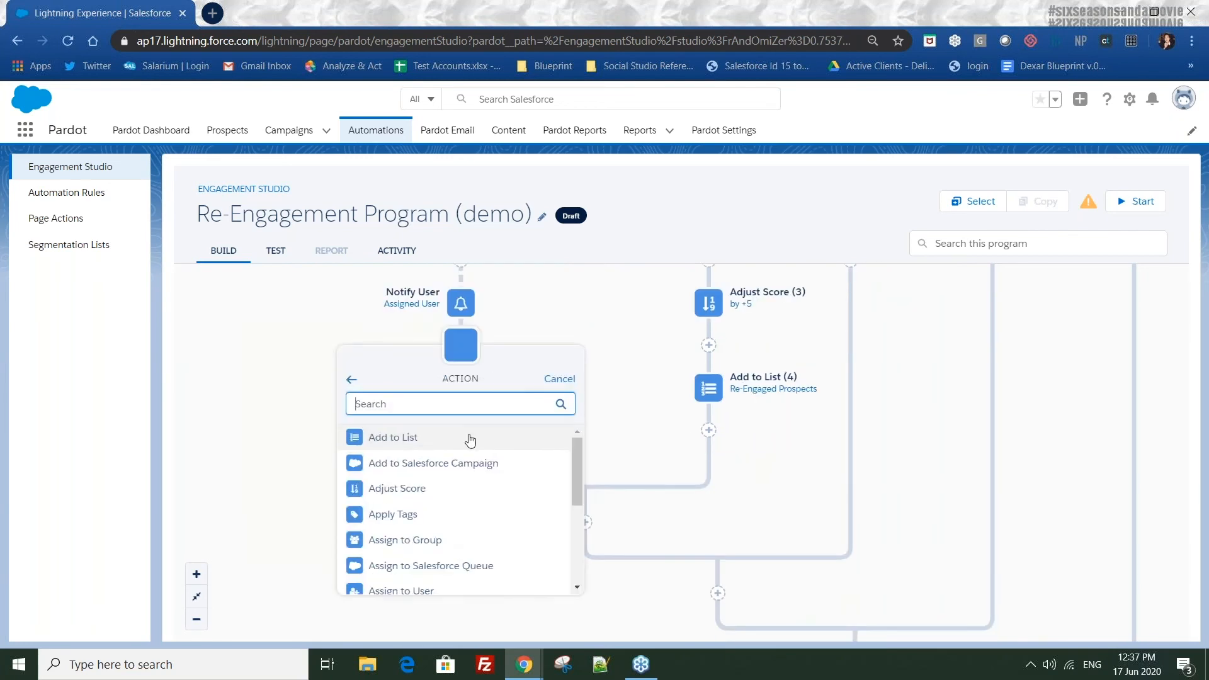
scroll(484, 448, "down", 3)
scroll(497, 457, "up", 3)
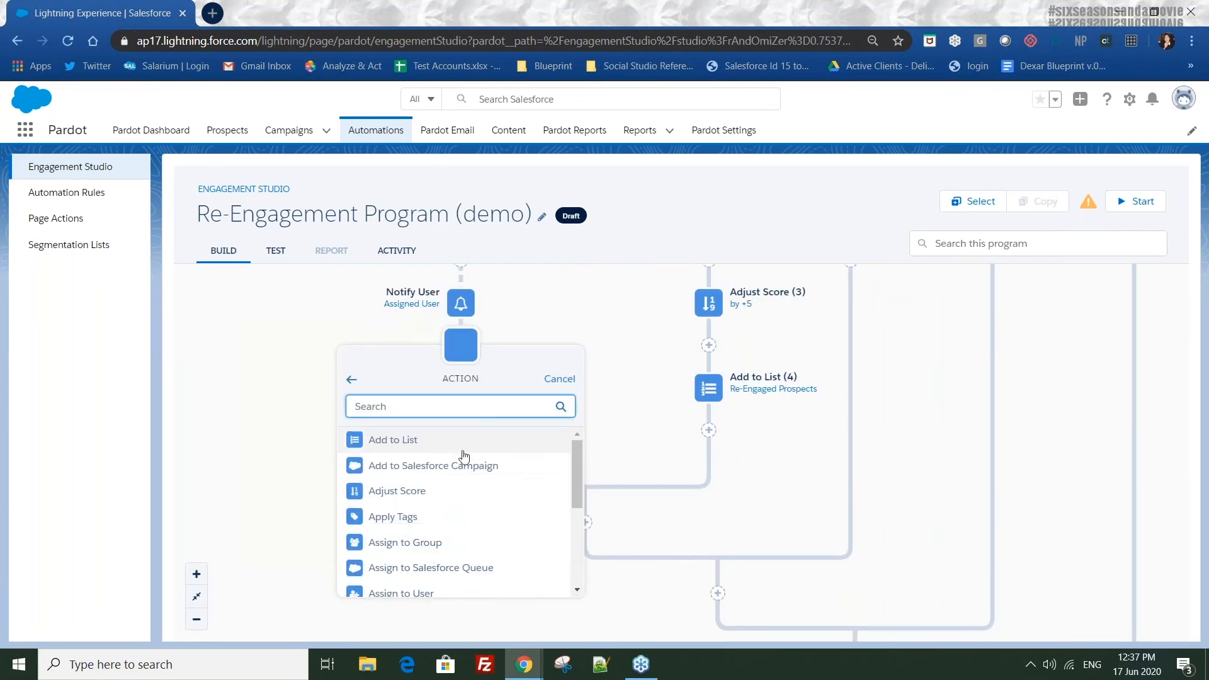
left_click(471, 498)
left_click(387, 440)
left_click(371, 467)
left_click(423, 434)
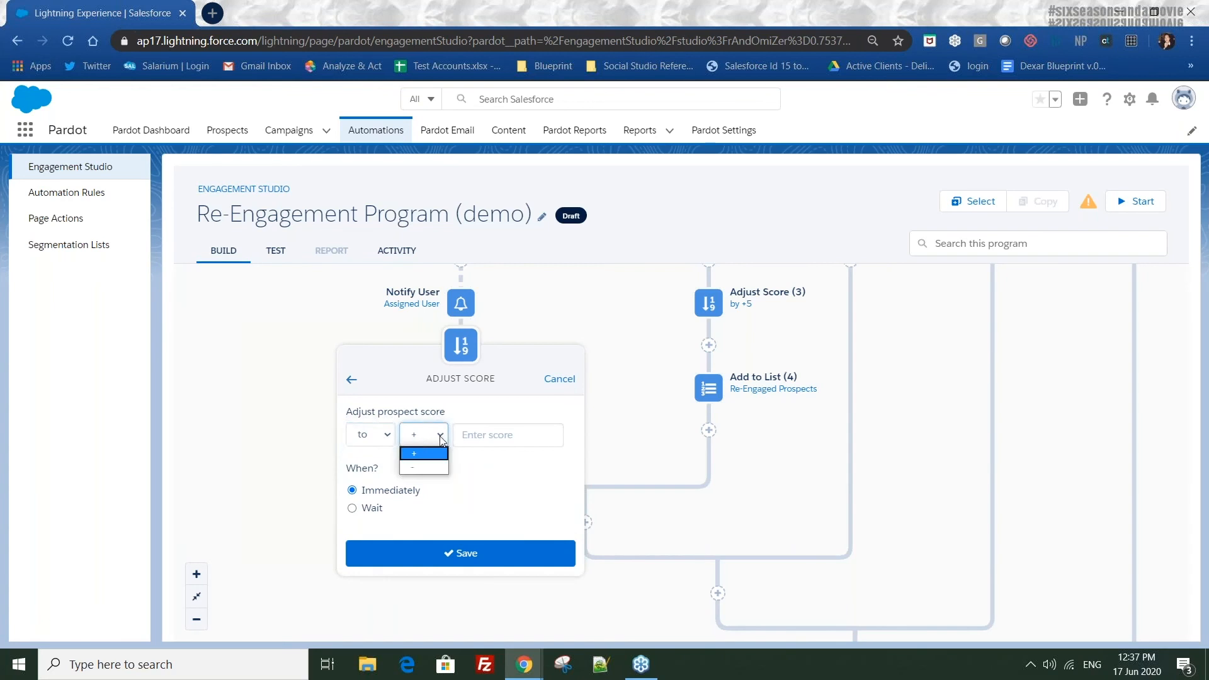
left_click(474, 431)
type("50")
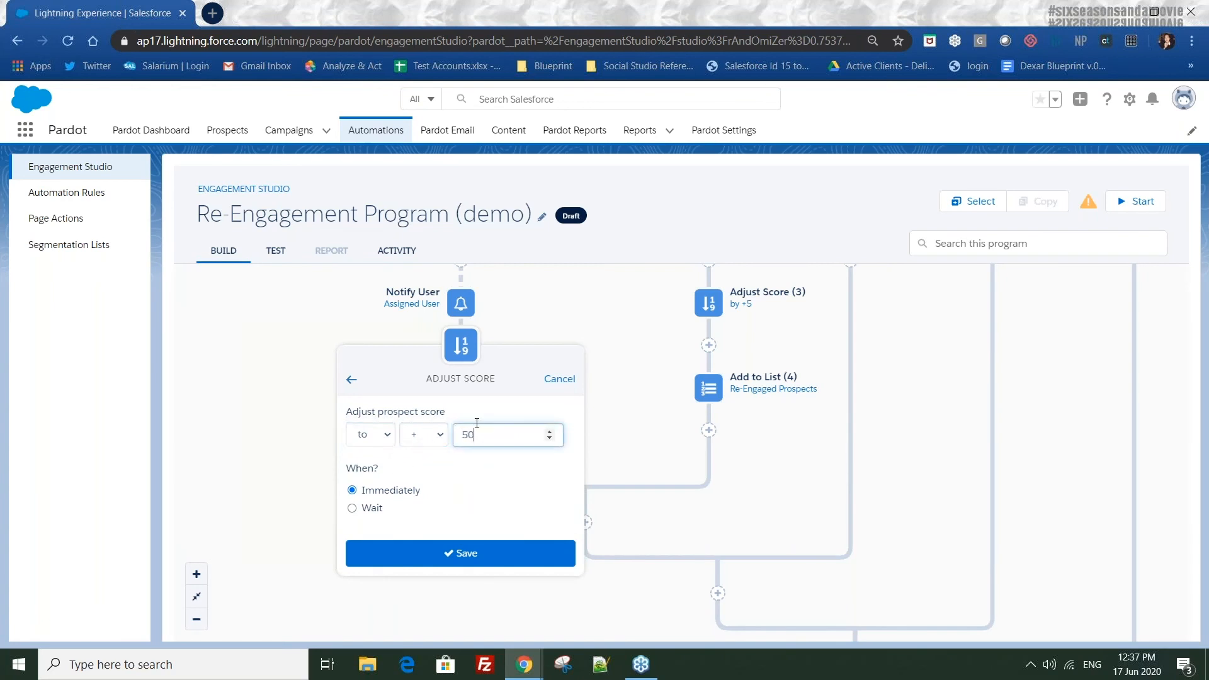
left_click(559, 378)
Switch to the Google Slides presentation and advance to the slide "Sample 2: Renewal Reminder Program"
scroll(686, 426, "up", 4)
scroll(622, 356, "up", 5)
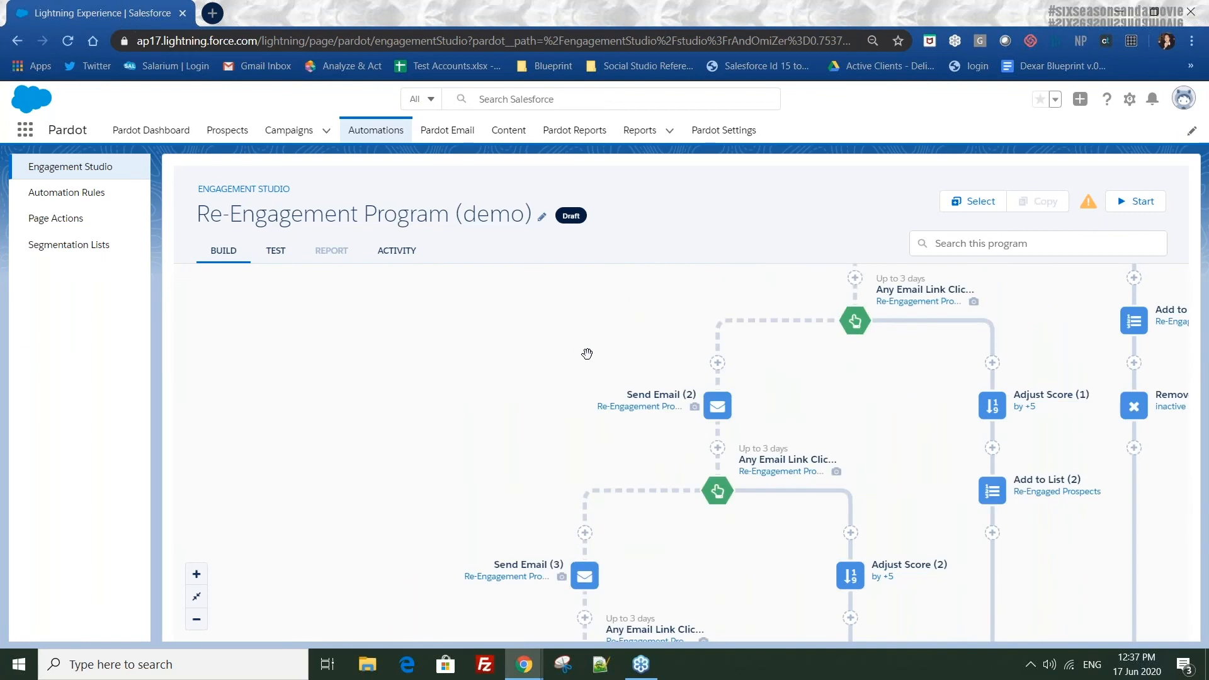
scroll(588, 360, "up", 1)
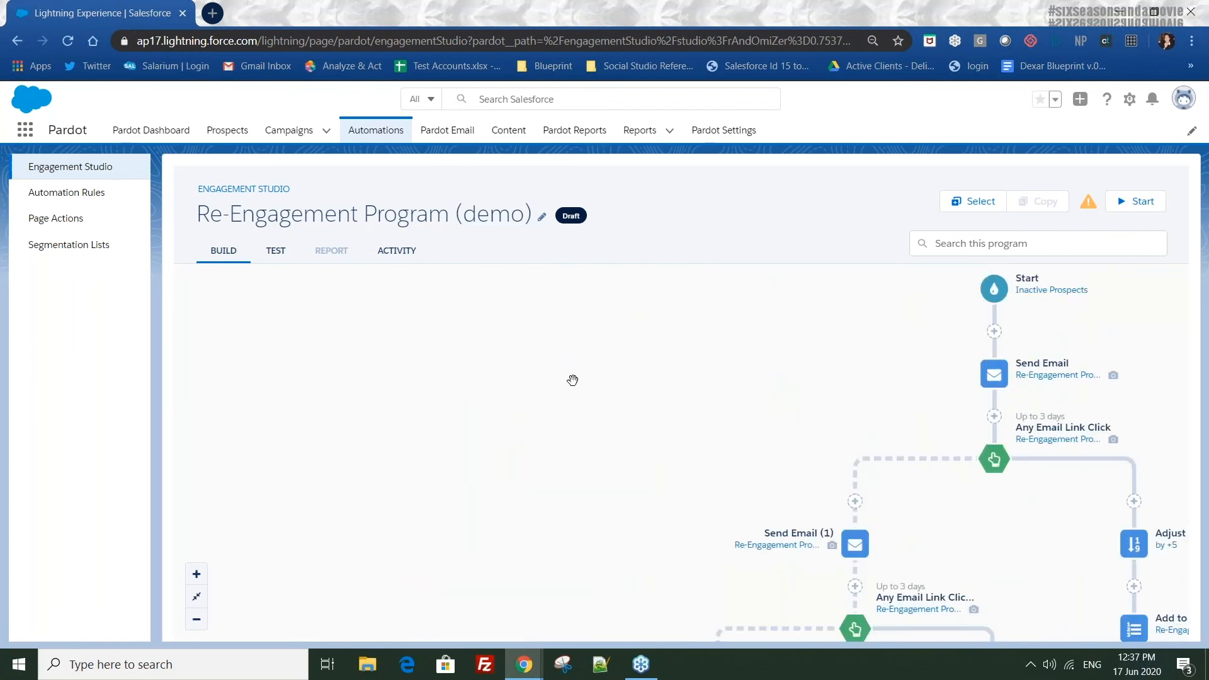
key("alt+Tab")
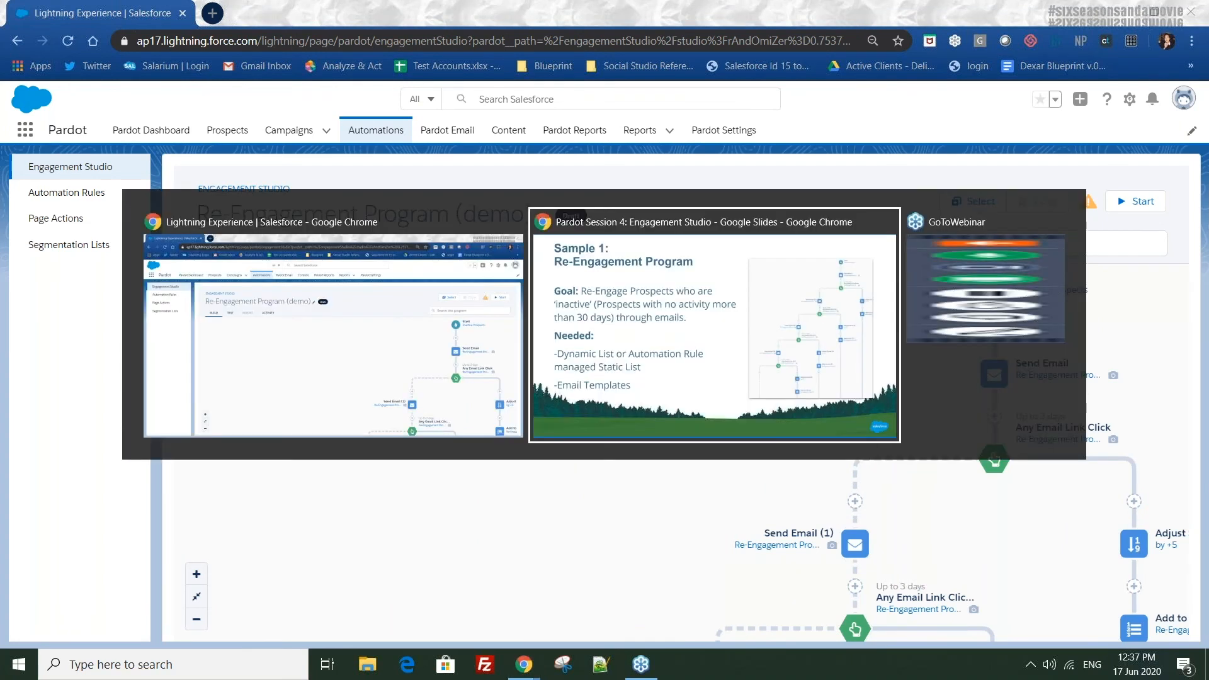
key("Right")
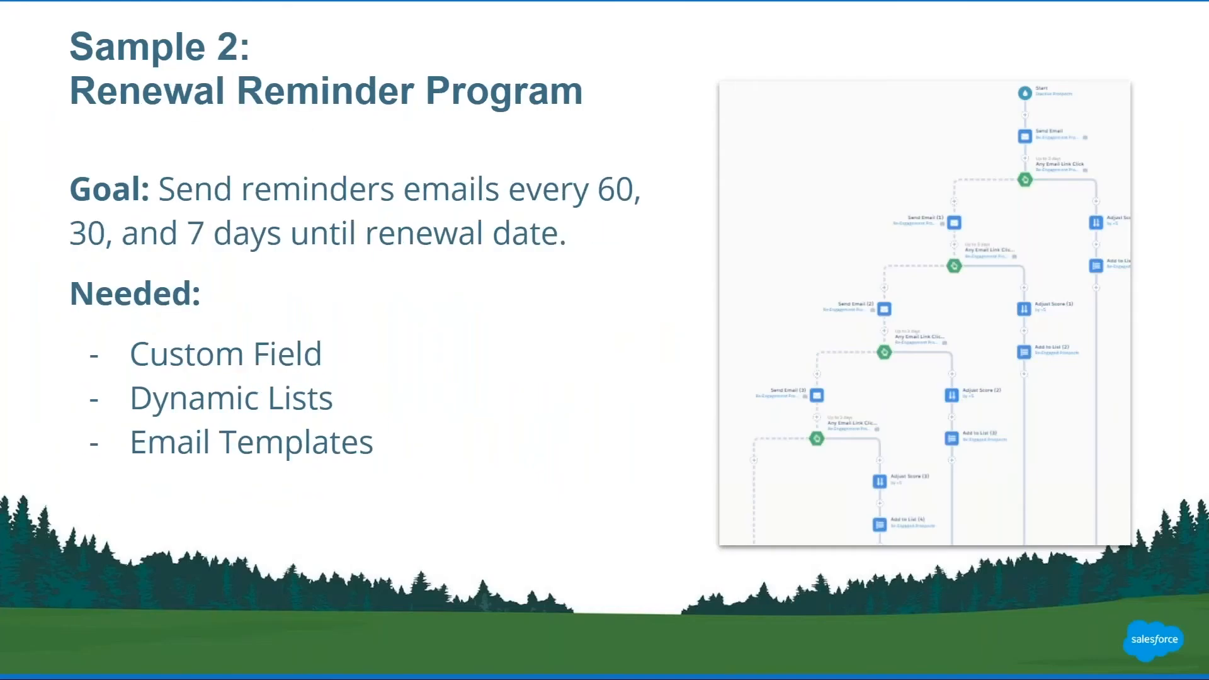
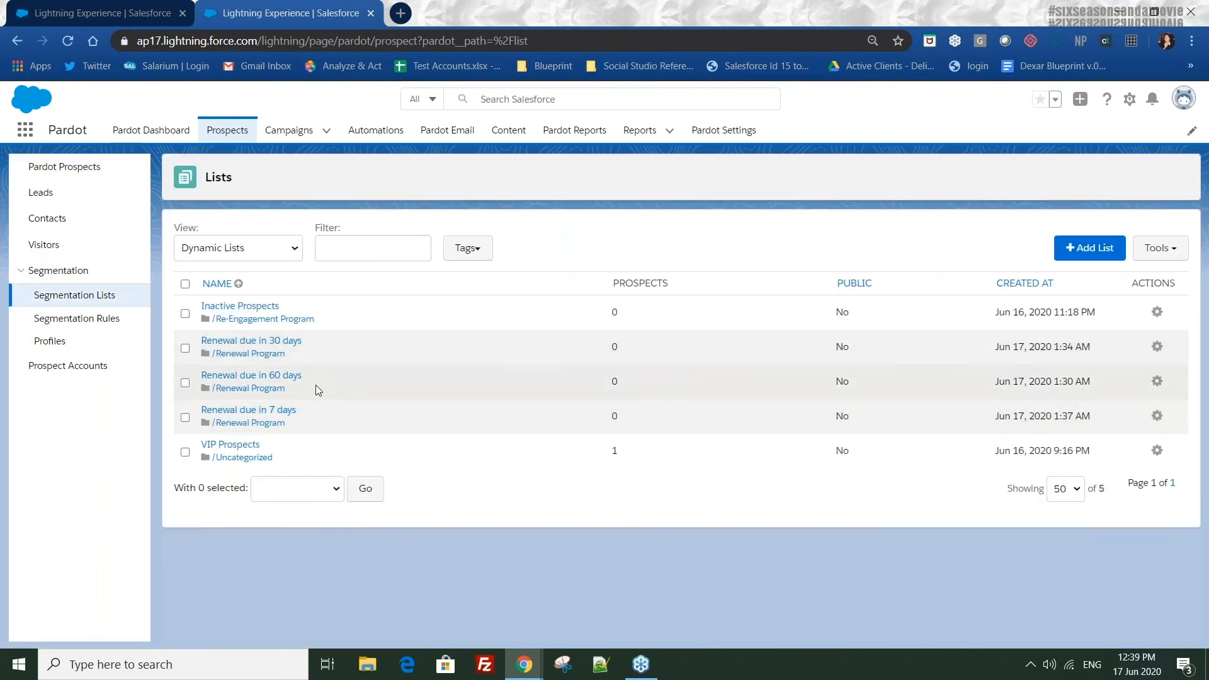
Review the rules of the dynamic list "Renewal due in 60 days" and leave the rule editor without saving
left_click(255, 376)
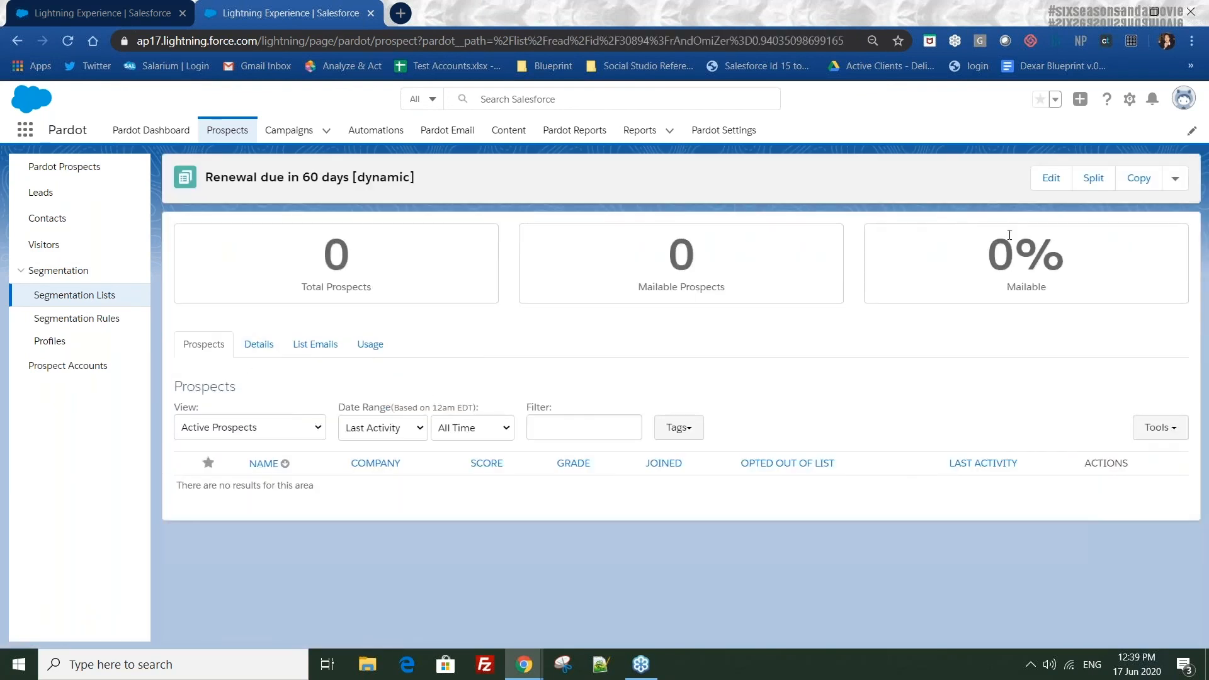
left_click(1051, 182)
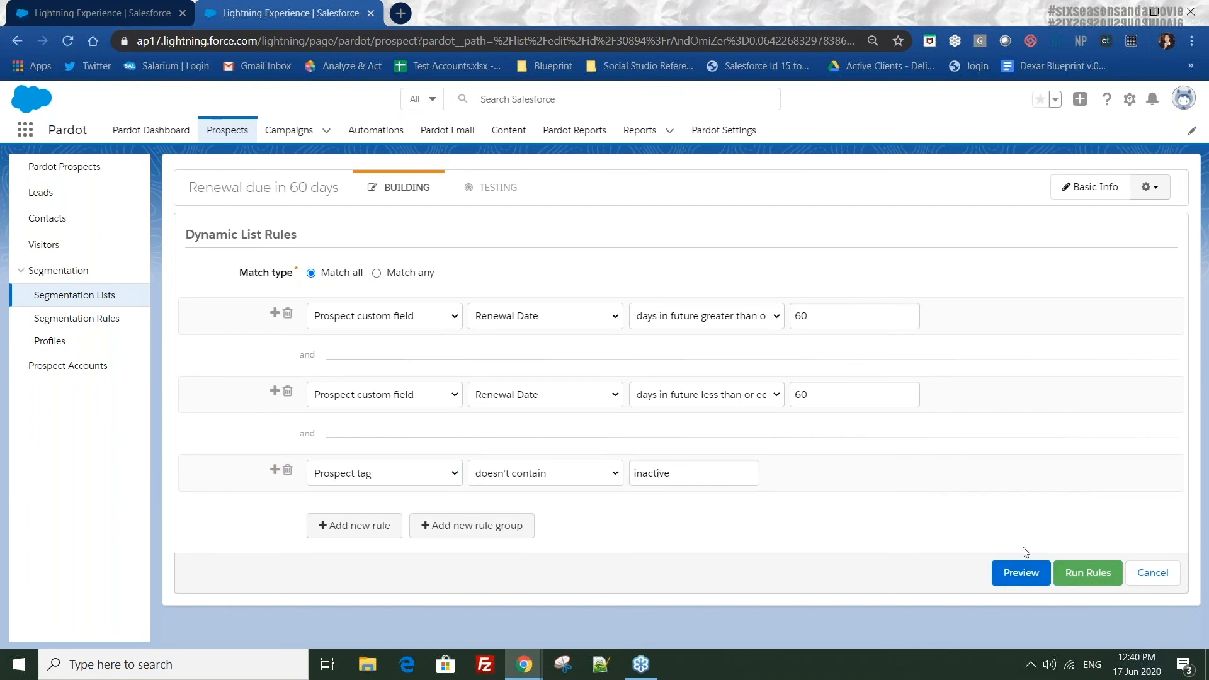
left_click(1149, 573)
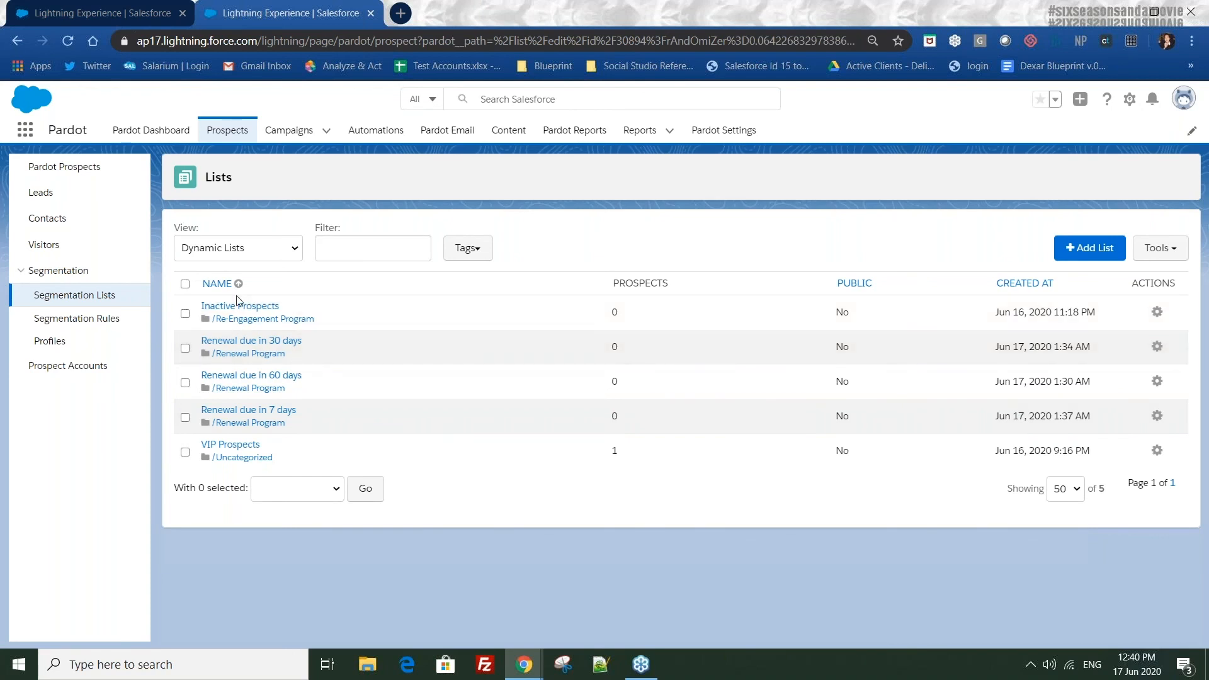
Open Renewal Program (Demo) in Engagement Studio and review the start step's schedule, re-entry settings and recipient lists
left_click(112, 8)
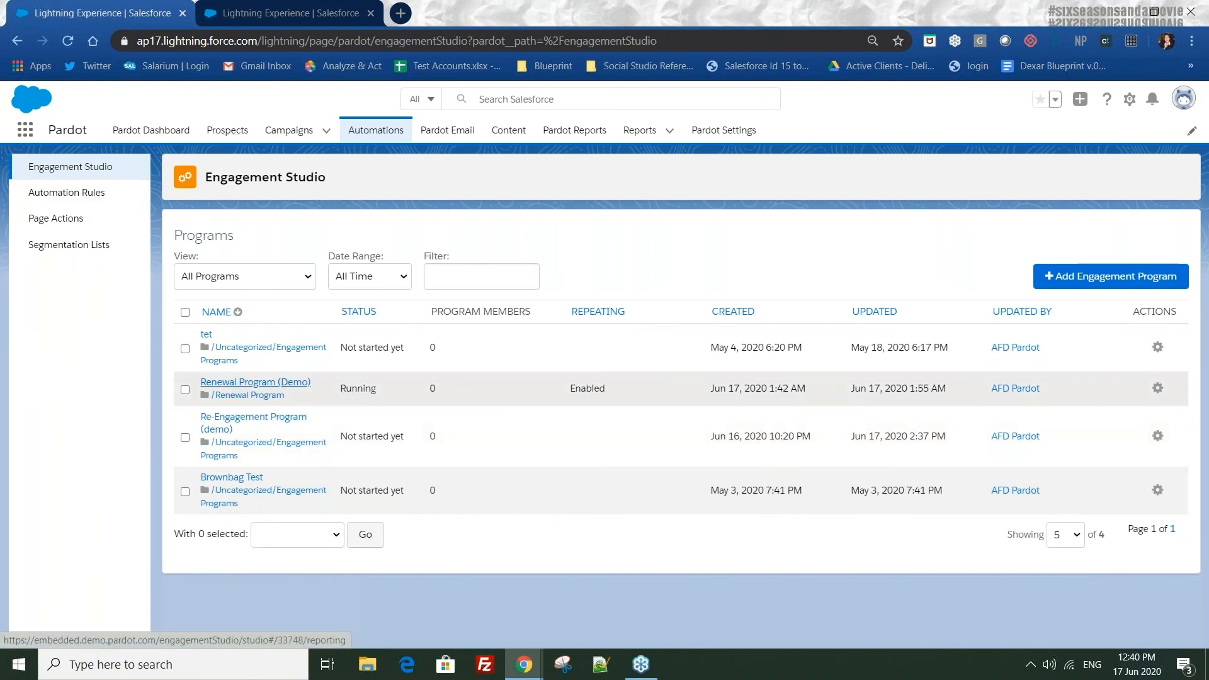
left_click(285, 384)
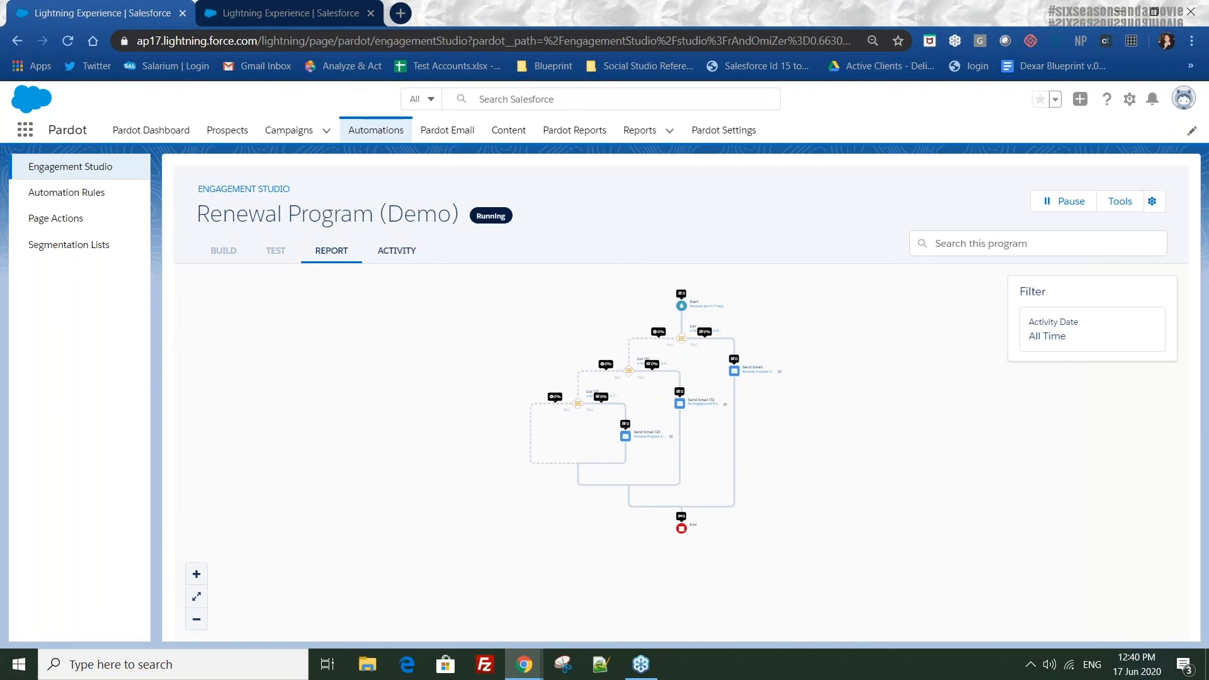
scroll(686, 305, "up", 3)
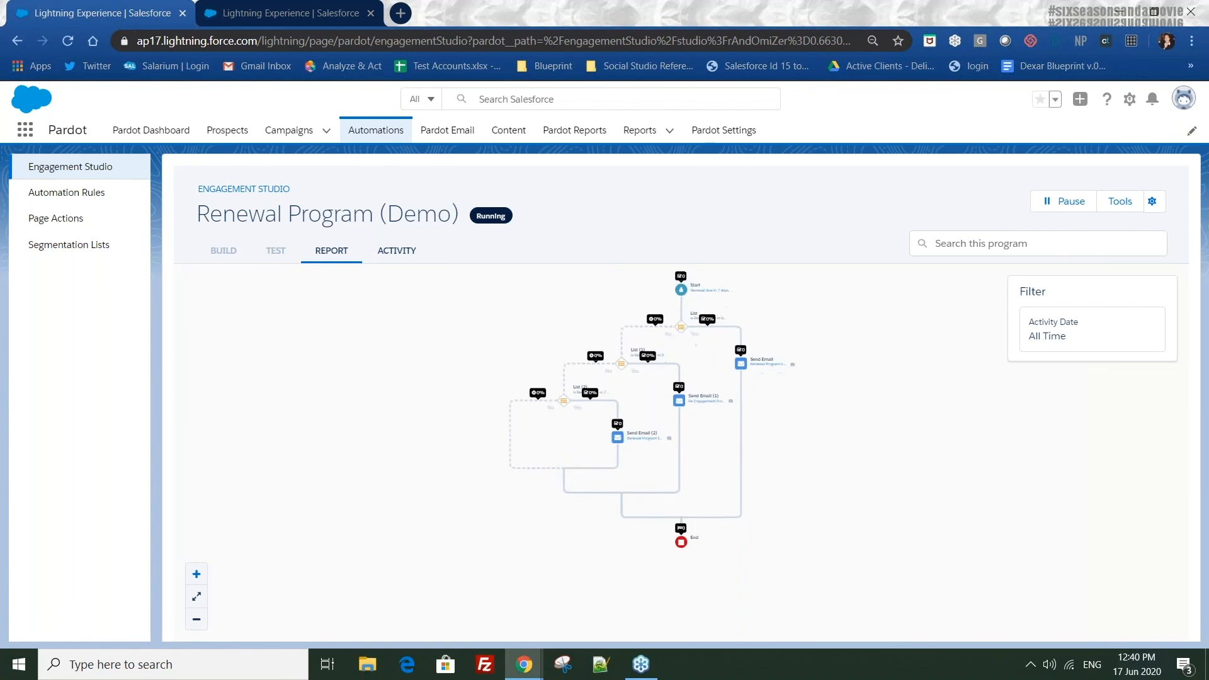
left_click(684, 307)
scroll(685, 309, "up", 5)
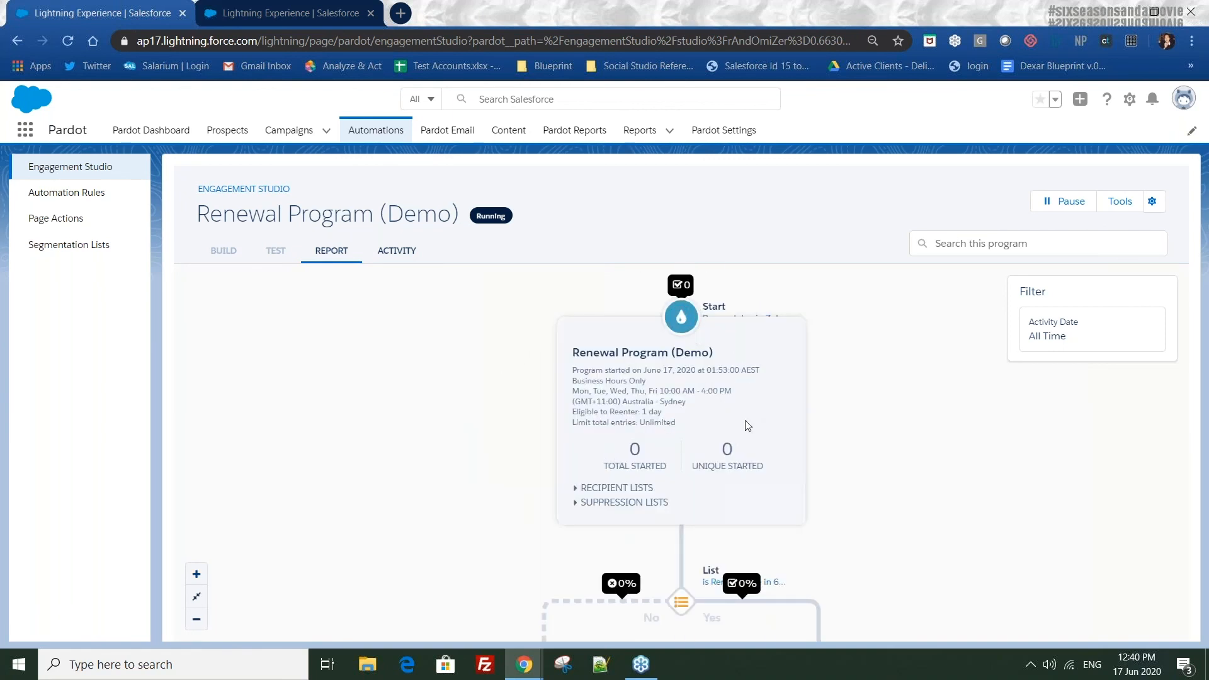
left_click(573, 492)
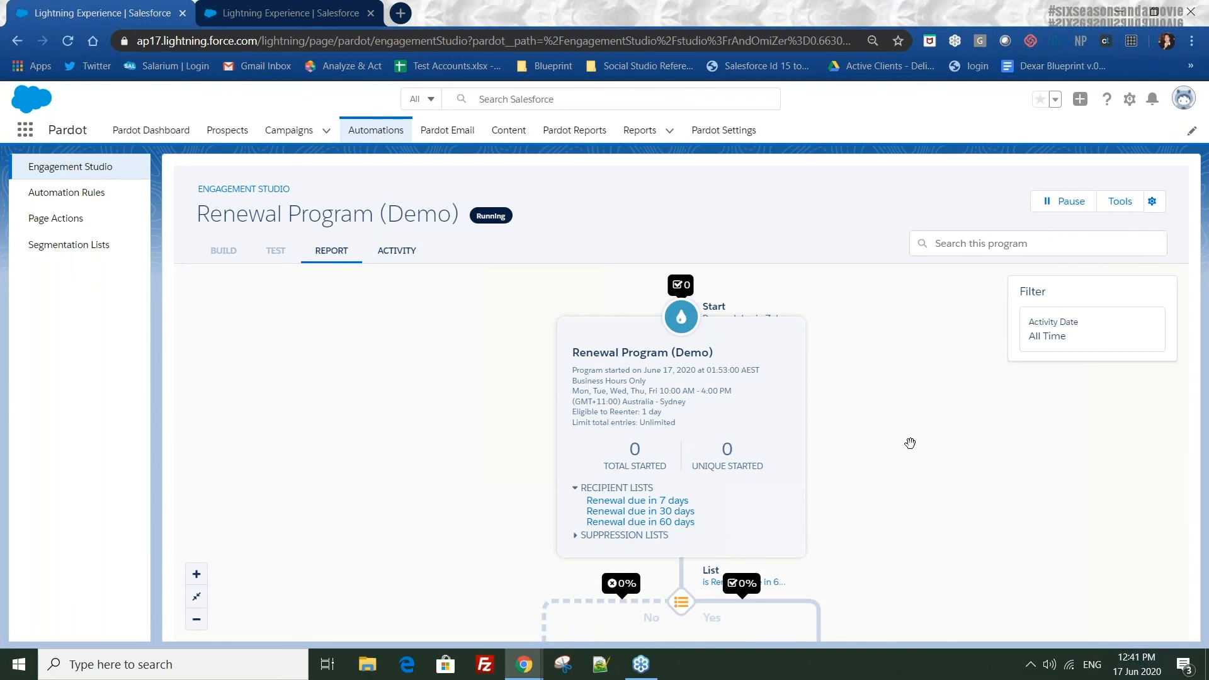
left_click(678, 317)
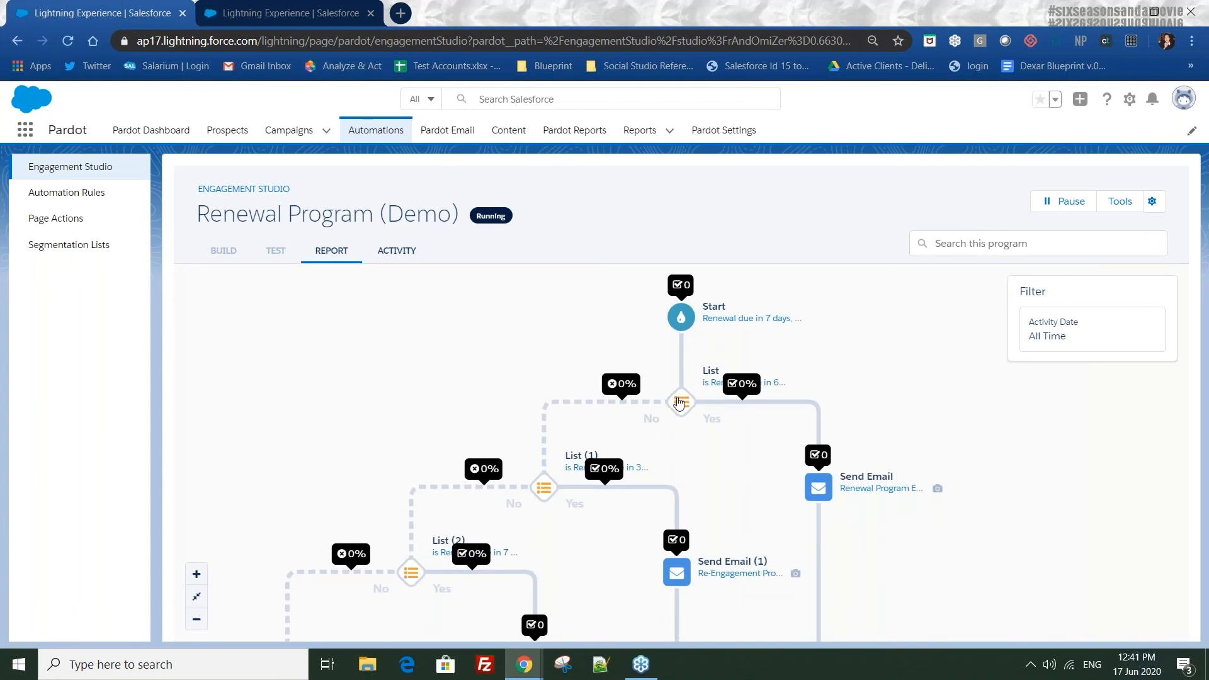
Inspect the report details of the 60-day, 30-day and 7-day renewal list rules in turn
left_click(676, 403)
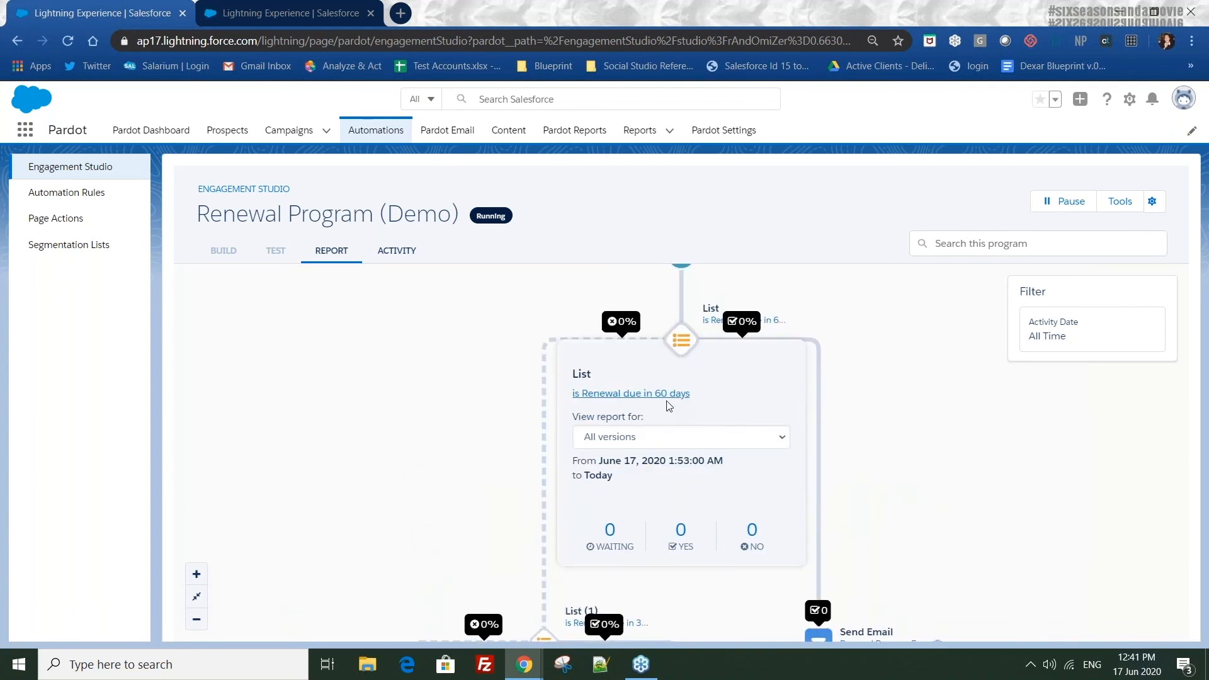
left_click(679, 341)
left_click(684, 343)
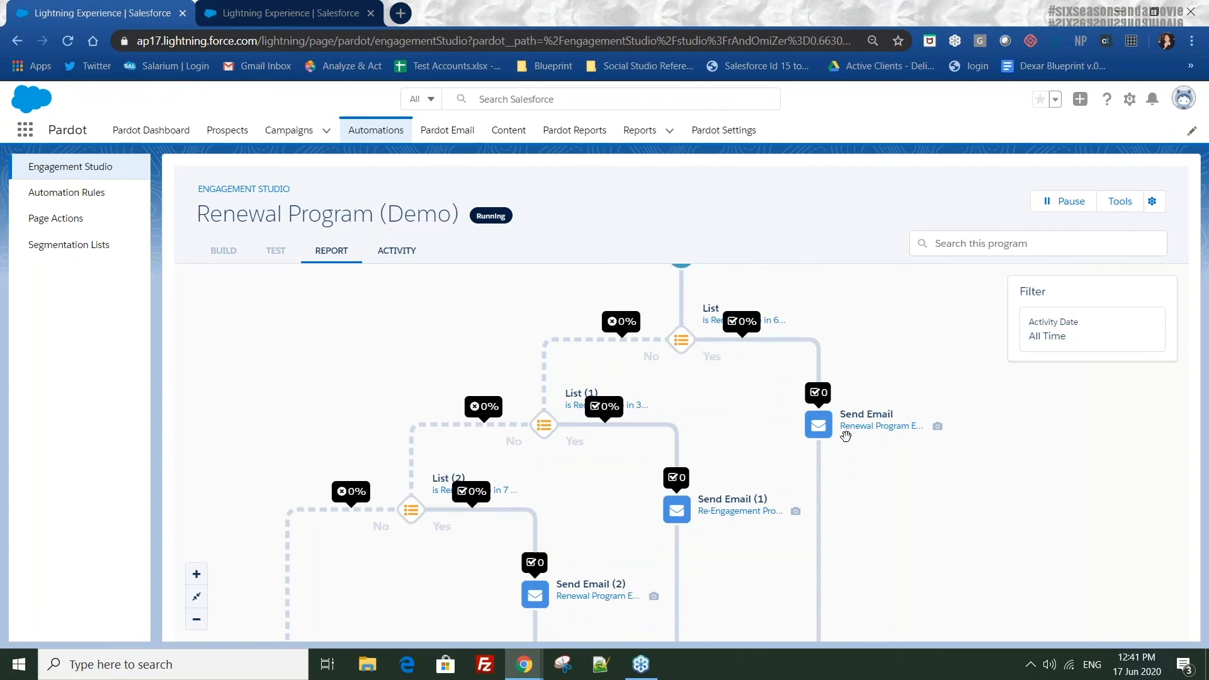
left_click(543, 425)
scroll(439, 548, "down", 3)
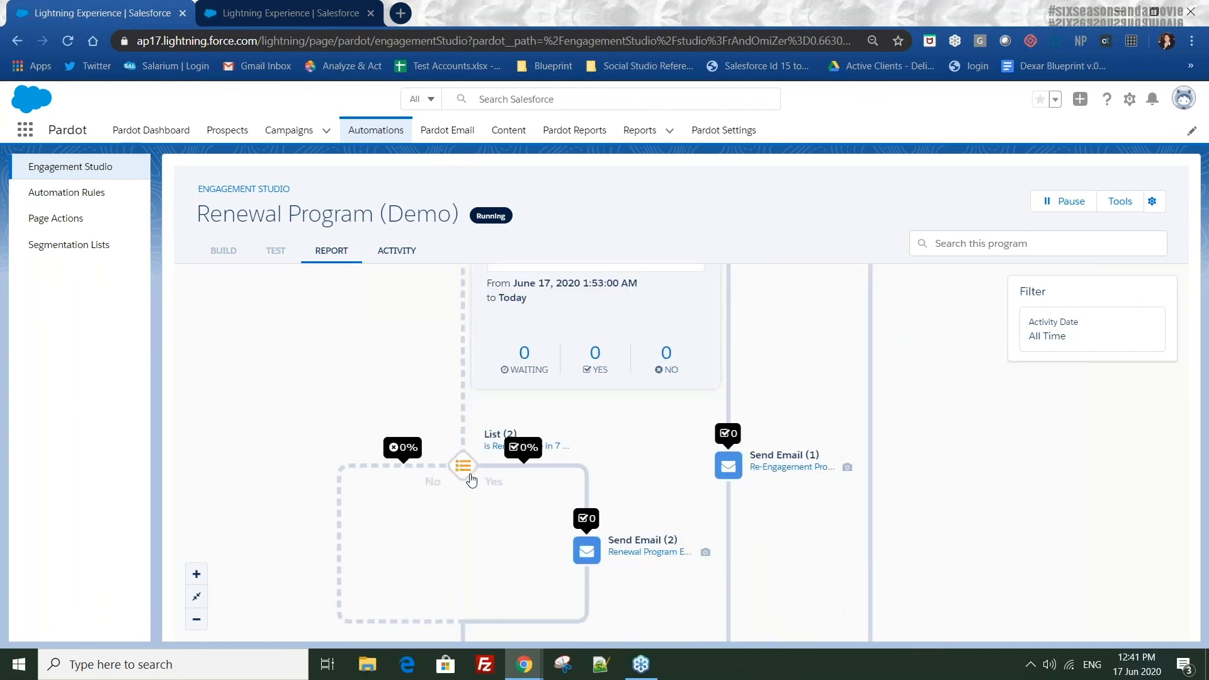
left_click(462, 465)
scroll(671, 480, "up", 6)
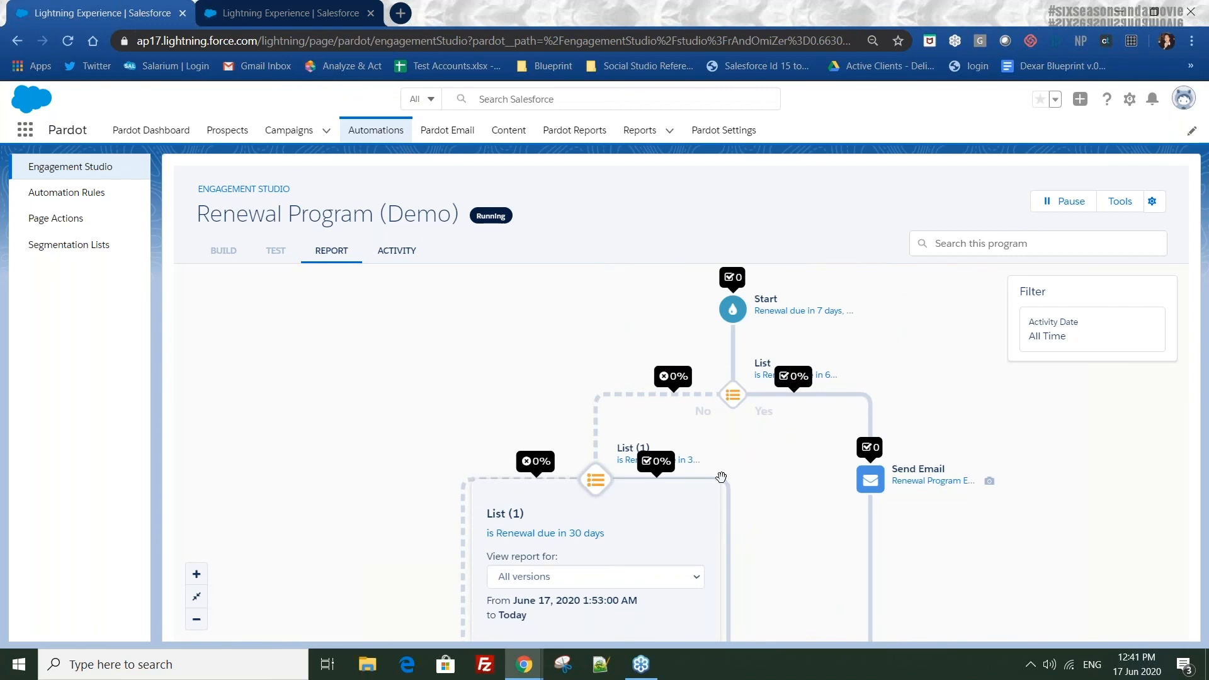
Reopen the 60-day list rule's details and compare them with the 30-day rule along the No branch
left_click(734, 396)
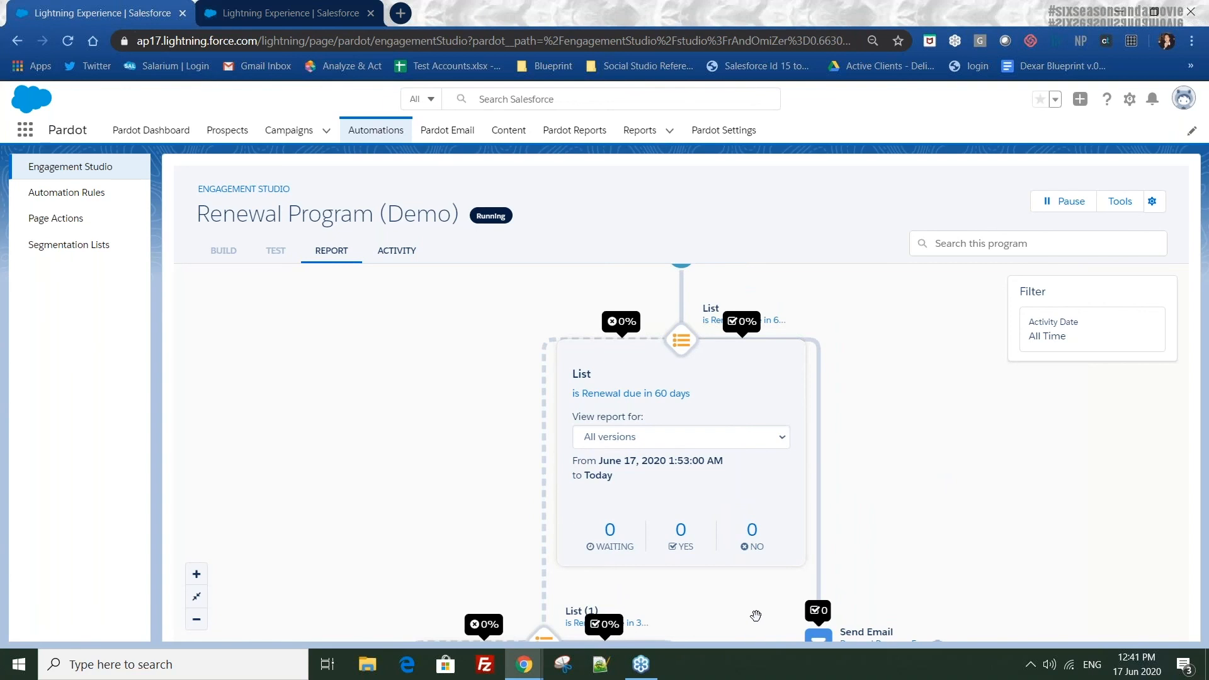
scroll(755, 617, "down", 4)
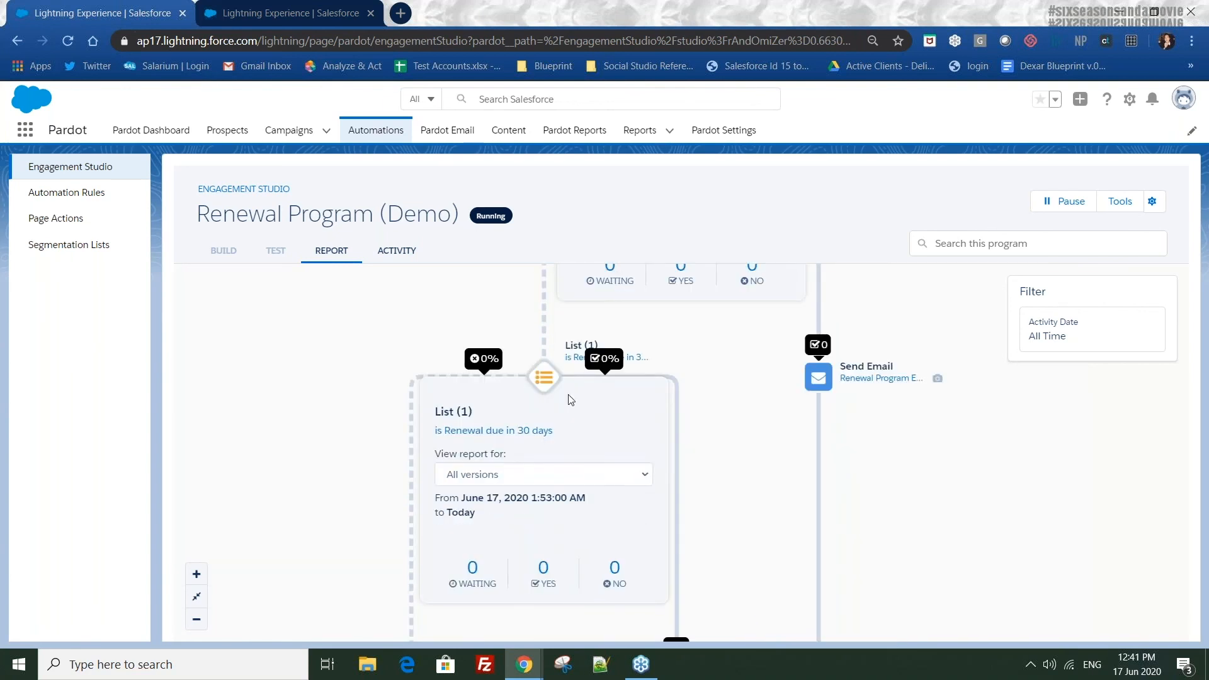
scroll(601, 441, "up", 3)
left_click_drag(606, 442, 787, 542)
left_click_drag(901, 466, 921, 604)
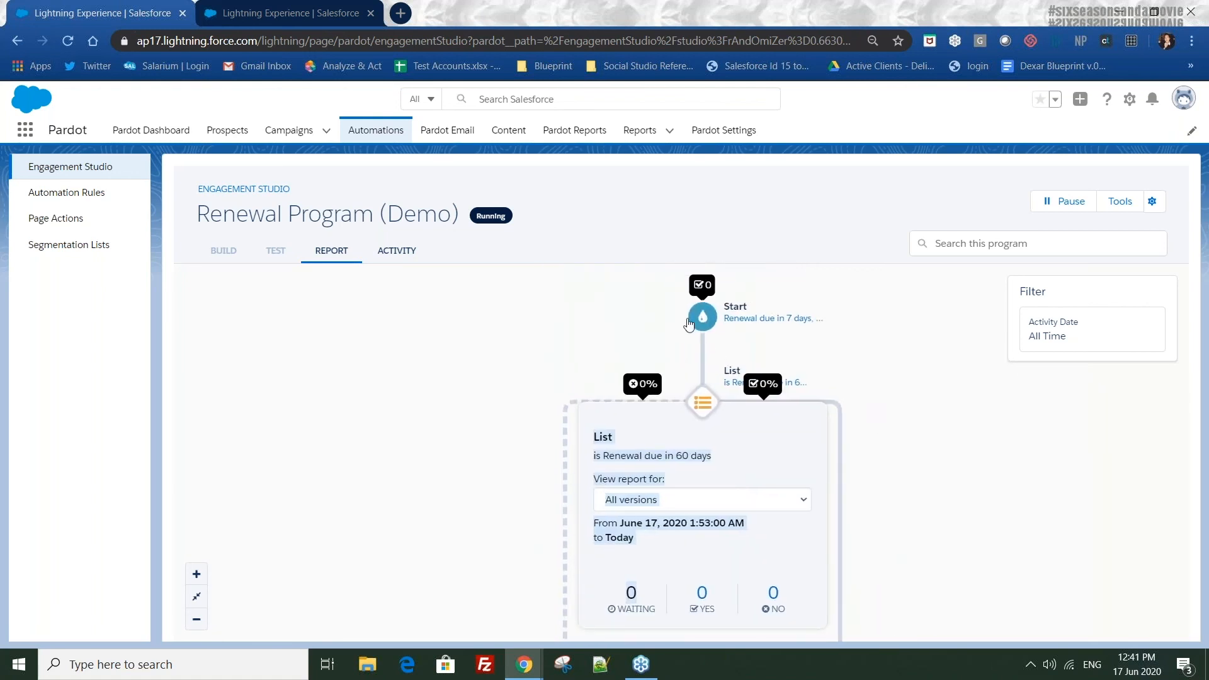
left_click_drag(881, 433, 881, 306)
left_click_drag(772, 537, 785, 322)
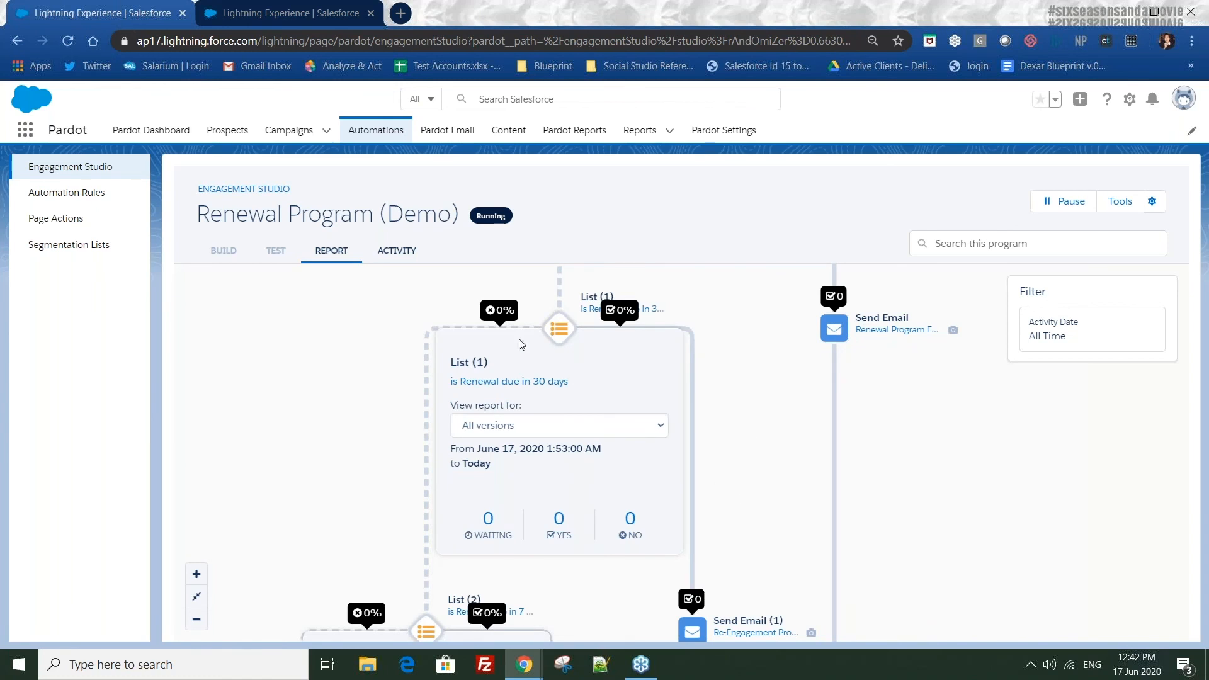
Close the list rules' details and examine the email branches down the flow and back up to the start
left_click(555, 323)
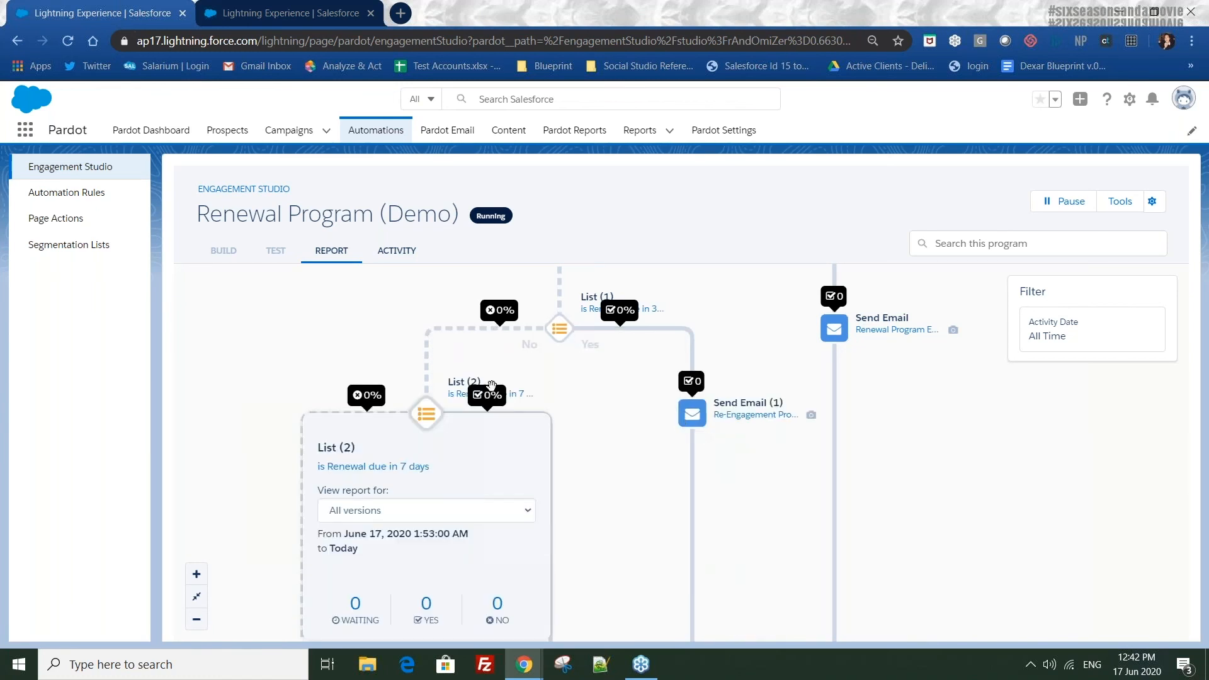
left_click(426, 421)
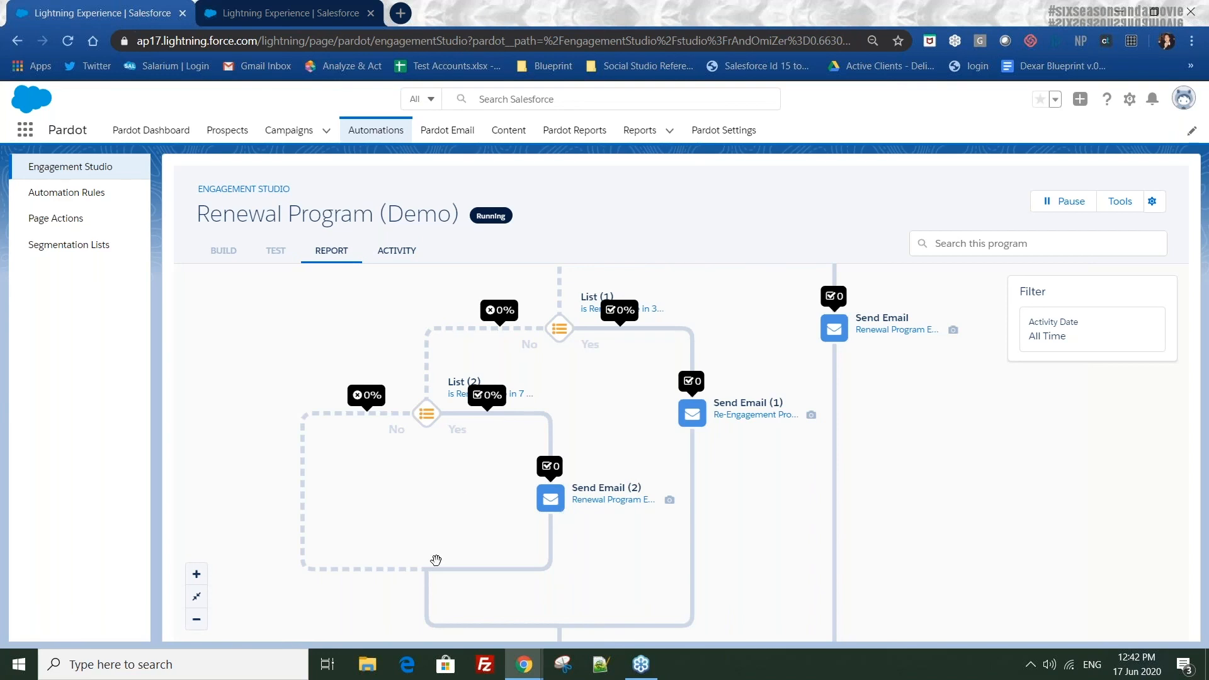
left_click_drag(434, 561, 418, 441)
left_click_drag(935, 510, 926, 637)
left_click_drag(905, 507, 863, 675)
left_click_drag(867, 475, 849, 674)
left_click(850, 488)
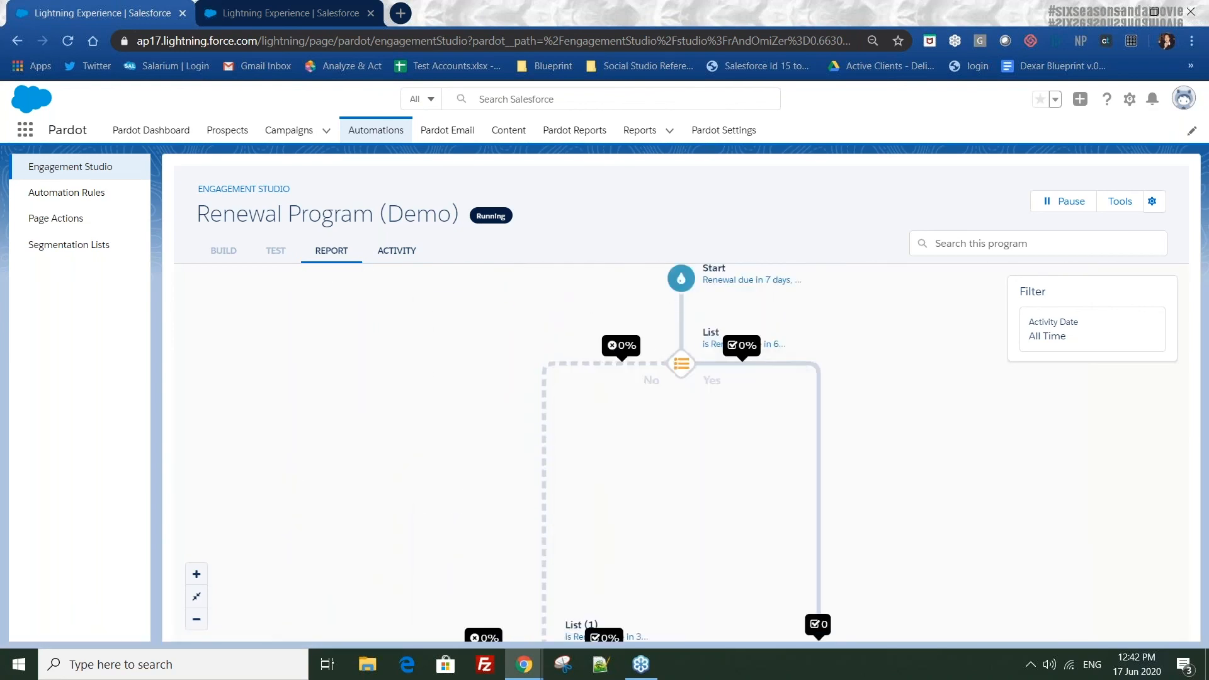
Trace the renewal flow from the start through the three list rules and their email branches to the End step
left_click_drag(915, 562, 941, 396)
left_click_drag(952, 485, 950, 432)
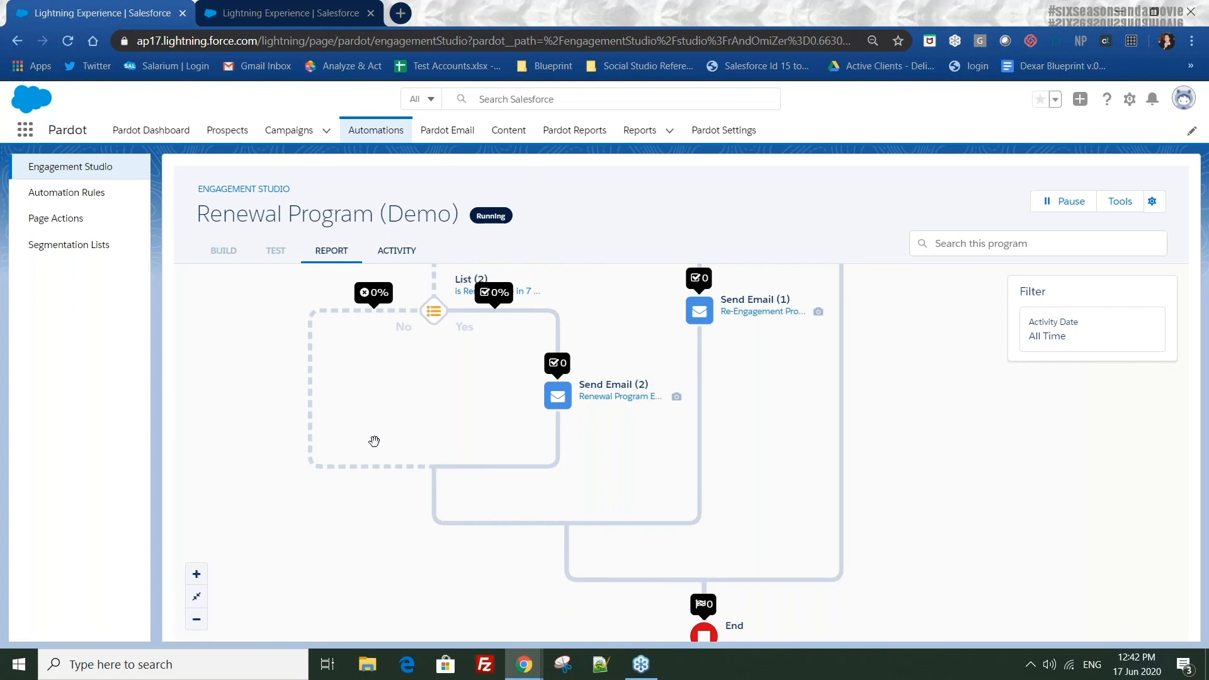
left_click_drag(736, 414, 723, 561)
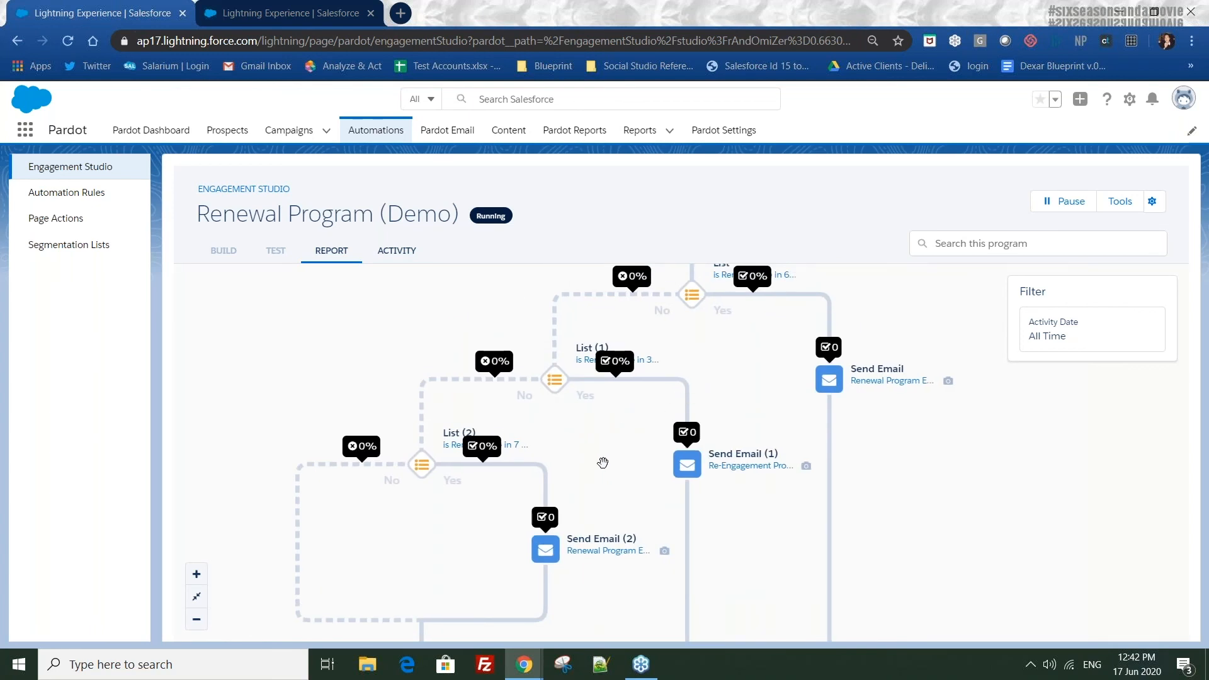
left_click_drag(634, 444, 675, 370)
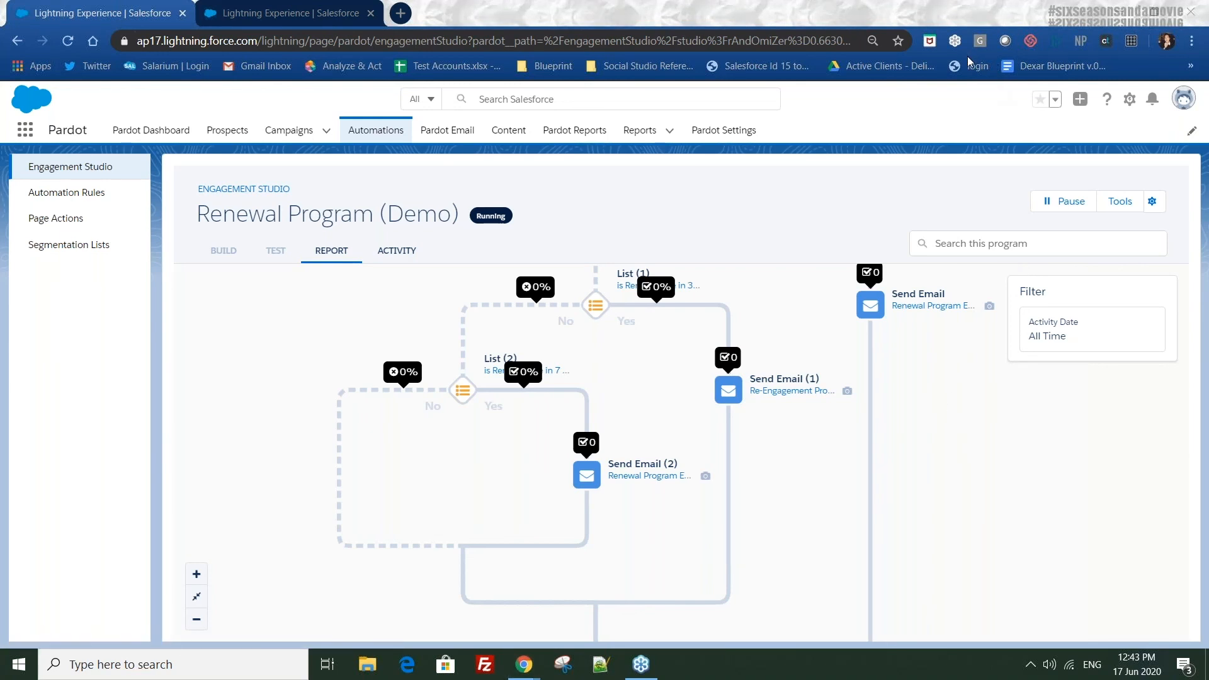
key("alt+Tab")
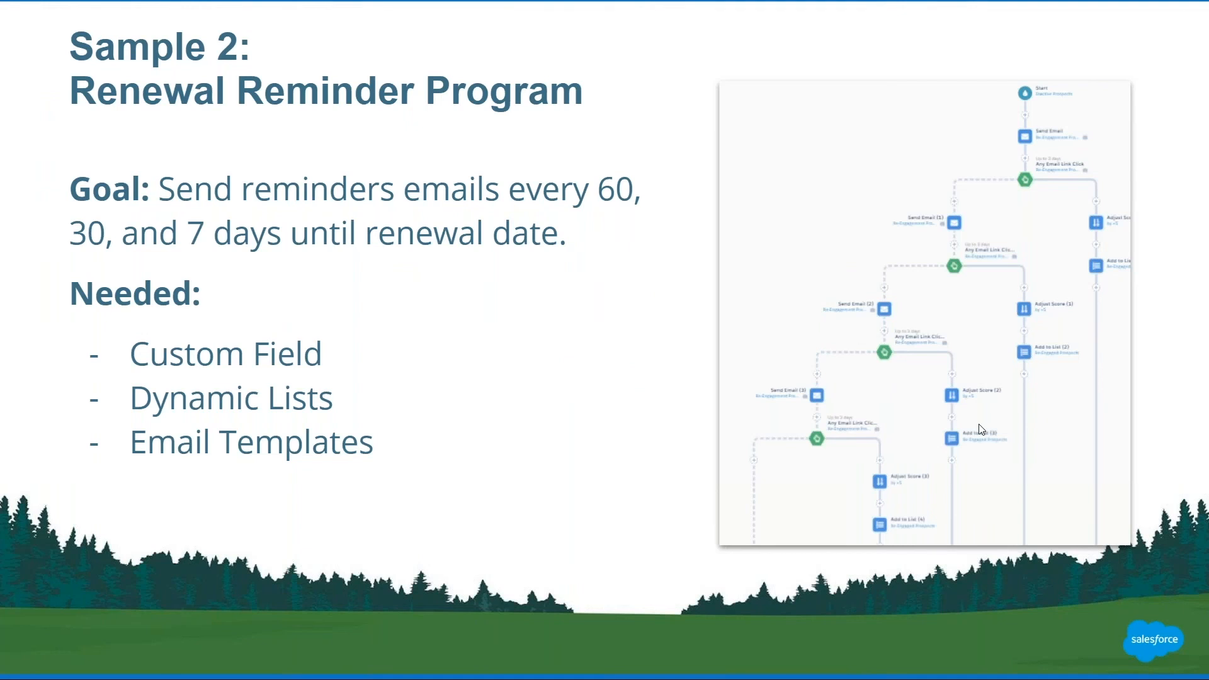
key("Left")
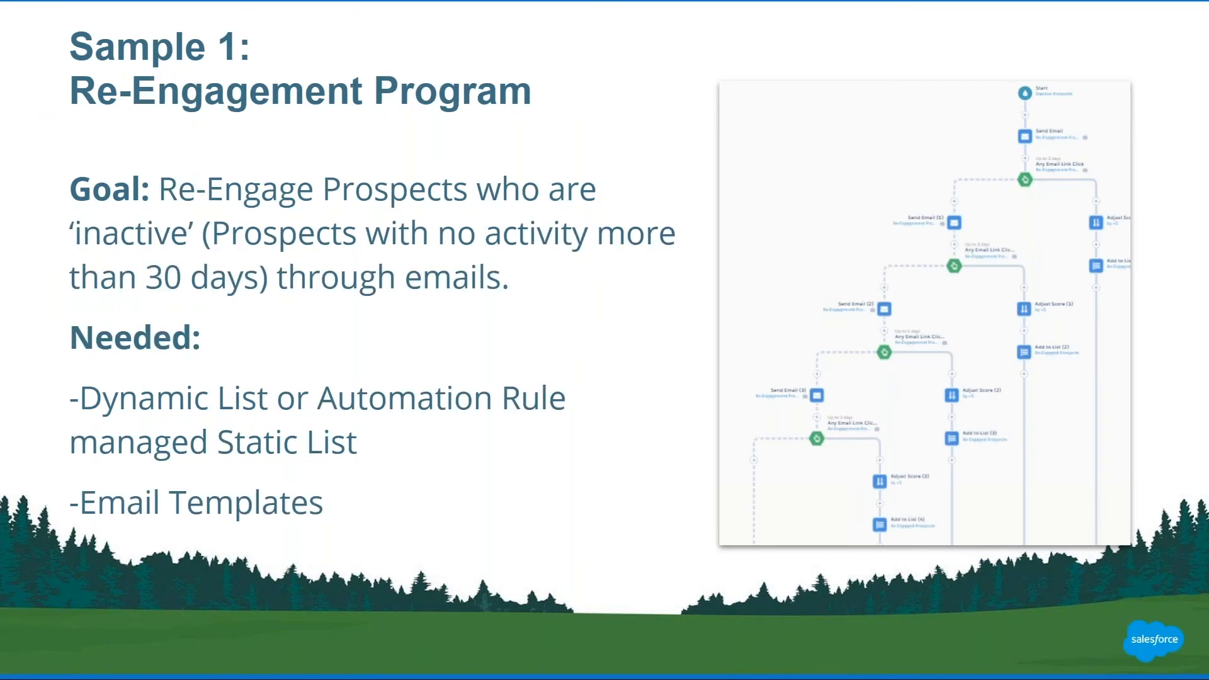
key("Right")
key("Right")
key("Left")
key("Right")
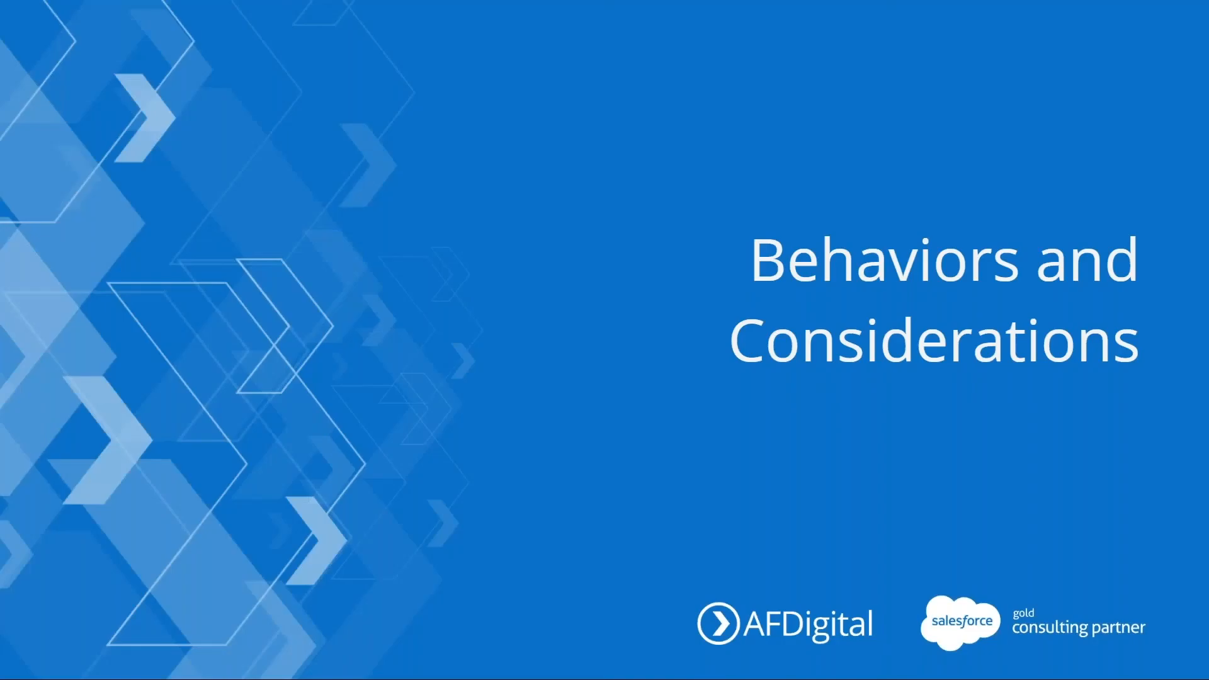